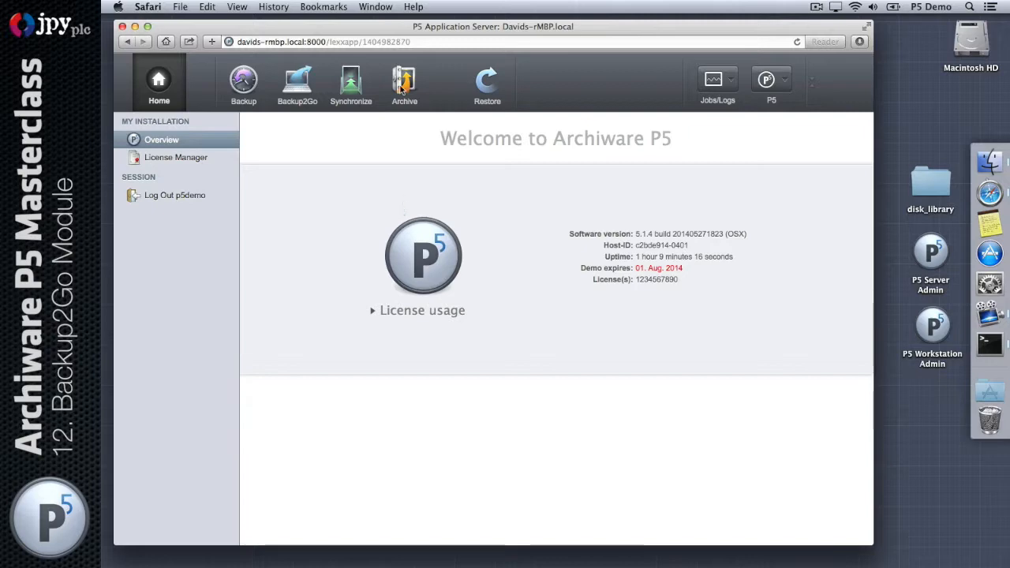
# Open the Backup2Go module and view its workstation groups and workstations lists
pyautogui.click(403, 83)
pyautogui.click(359, 85)
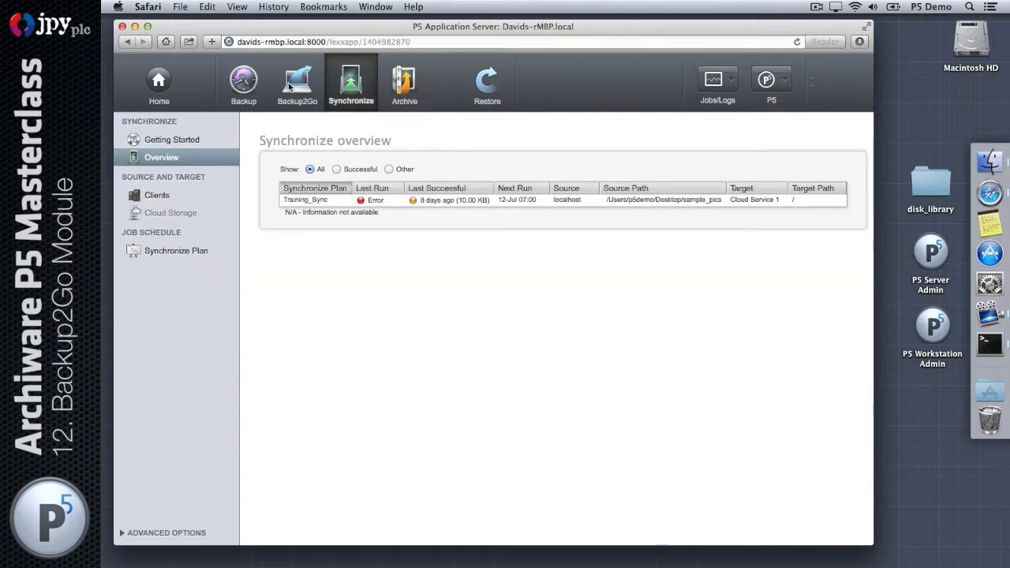
pyautogui.click(290, 87)
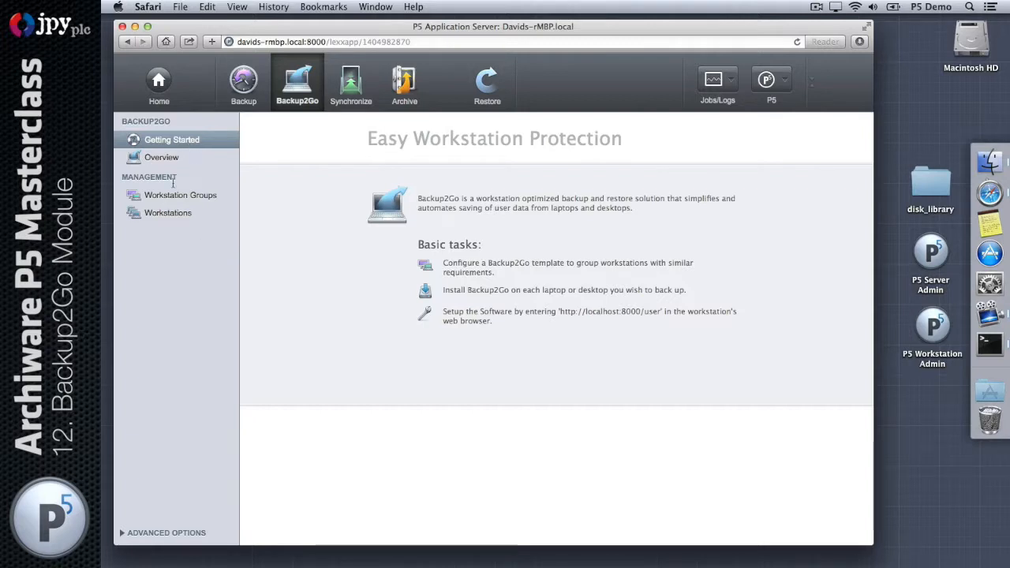
pyautogui.click(201, 200)
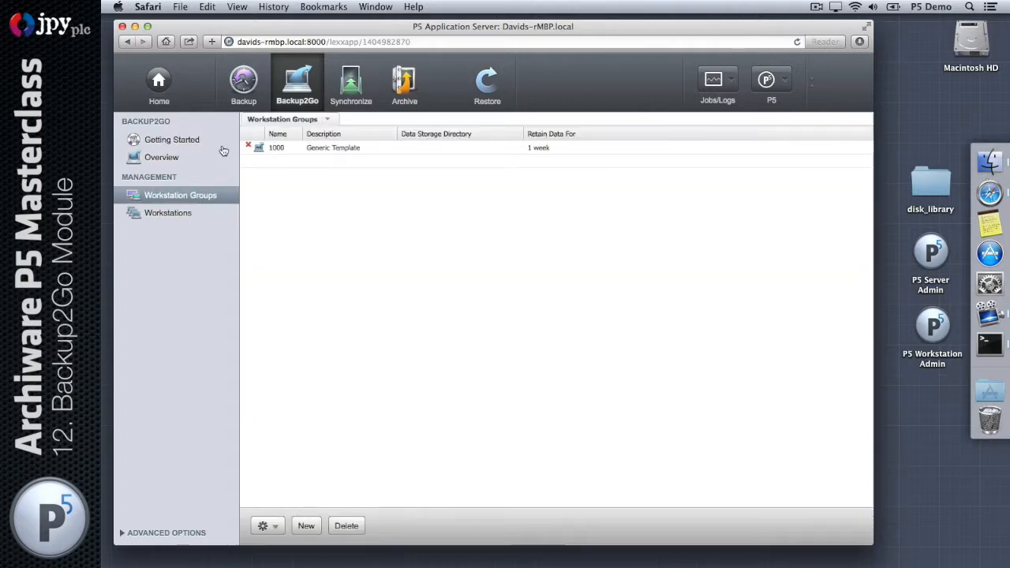
pyautogui.click(193, 213)
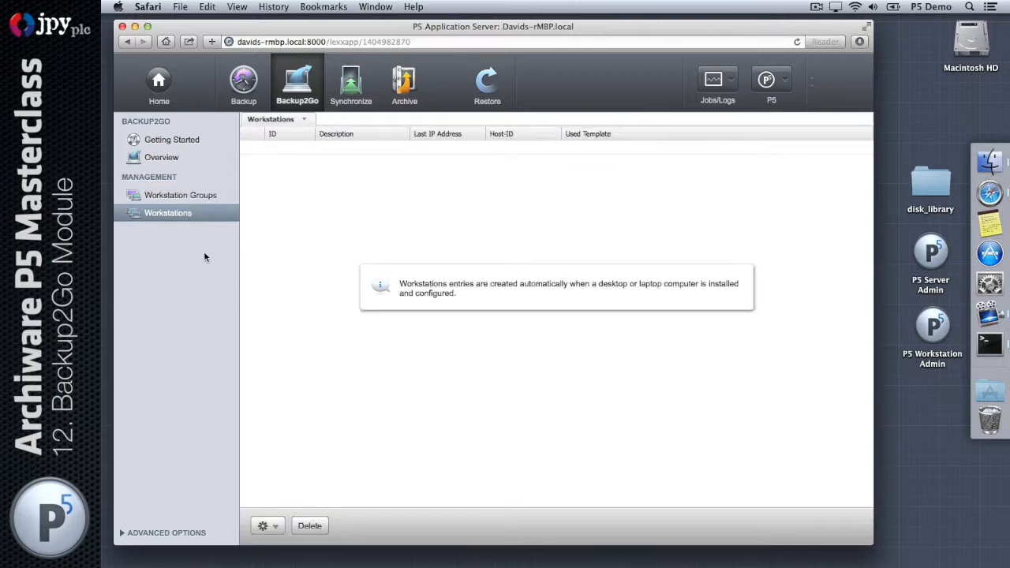
# Open the Generic Template from the workstation groups and set its status to Enabled
pyautogui.click(207, 197)
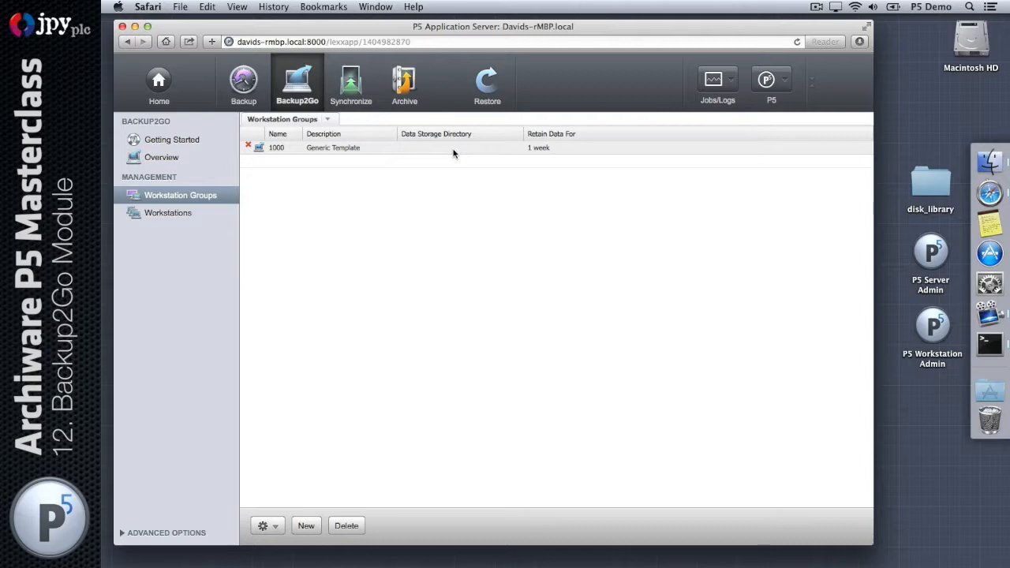
pyautogui.click(394, 149)
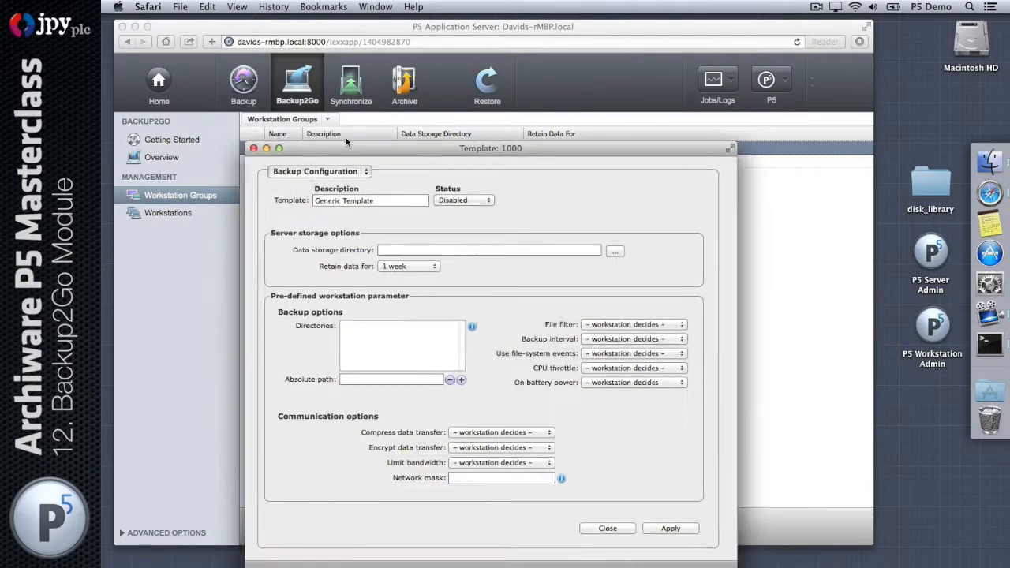
pyautogui.moveTo(345, 148); pyautogui.dragTo(335, 55)
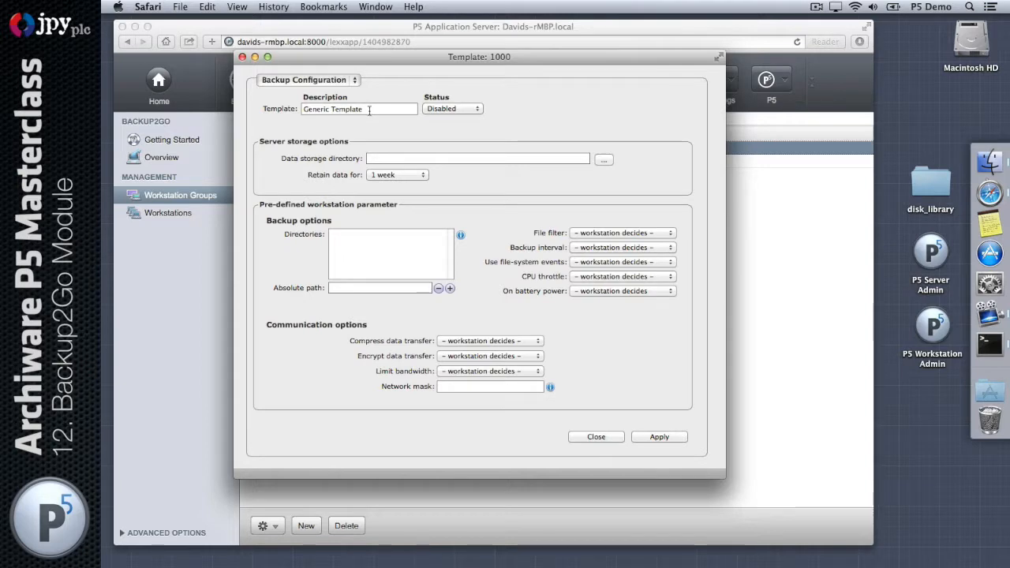
pyautogui.click(476, 109)
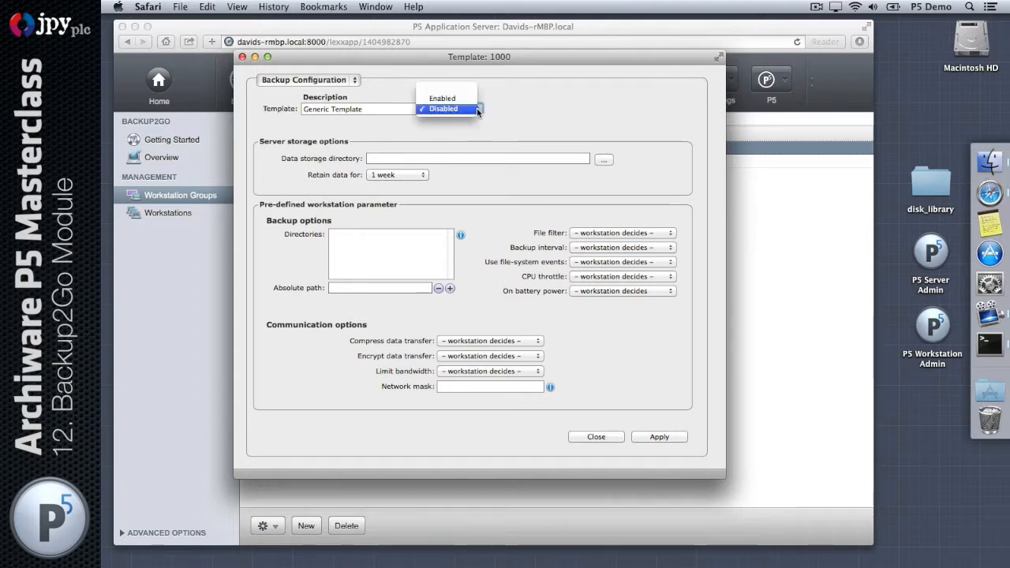
pyautogui.click(472, 98)
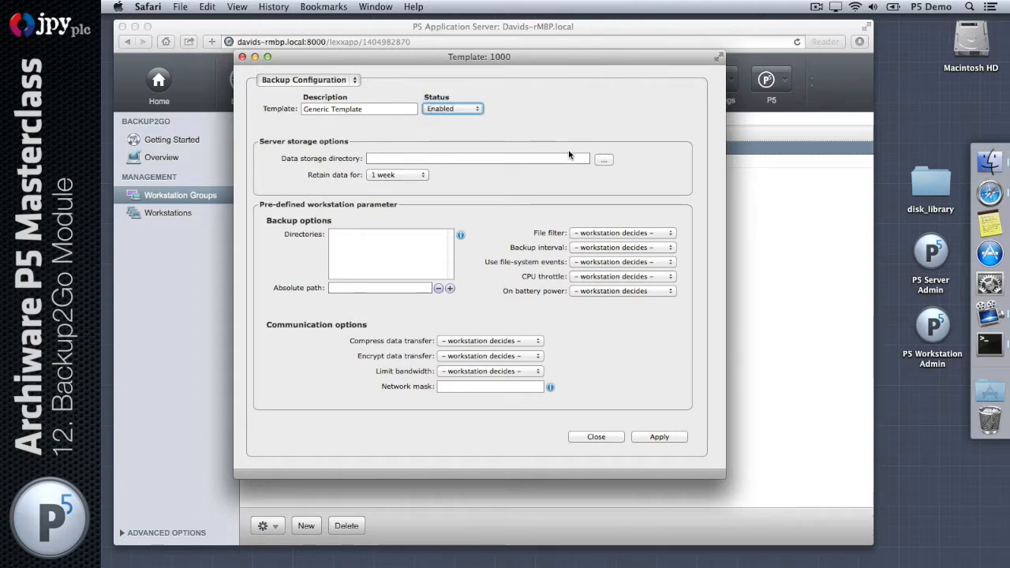
# Browse for the template's data storage directory and create a folder named b2go_storage in the p5demo Desktop folder
pyautogui.click(524, 158)
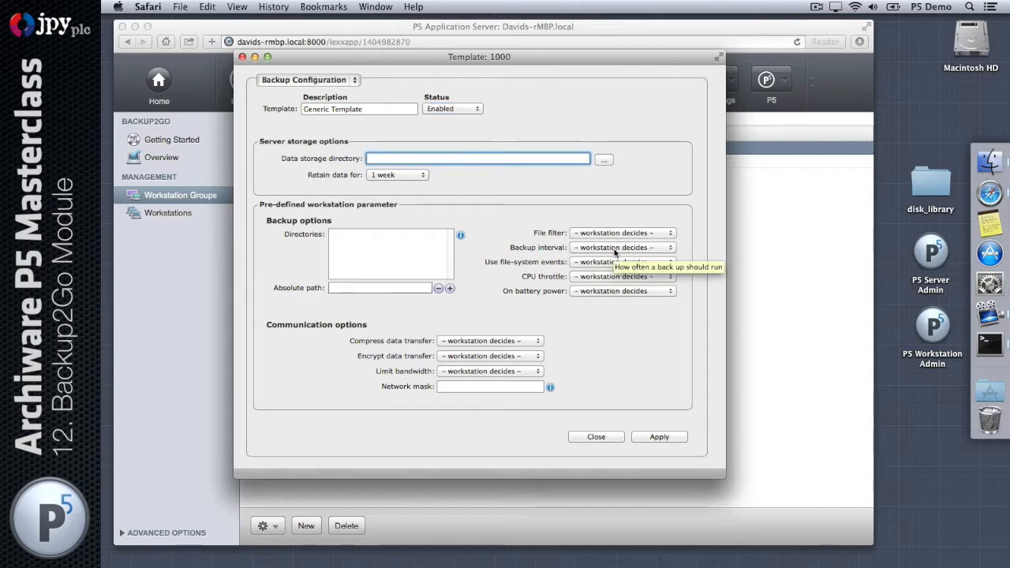
pyautogui.click(608, 161)
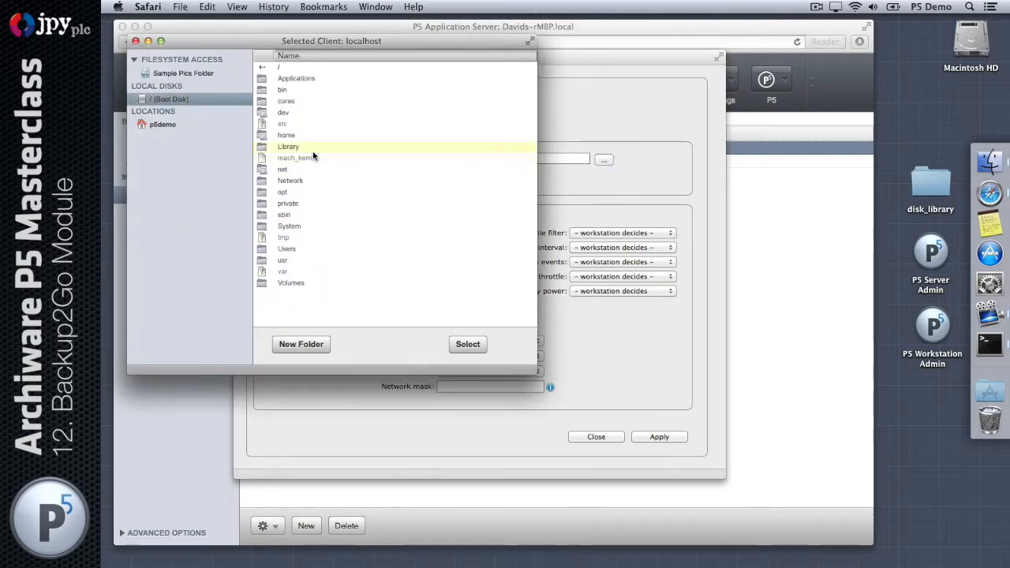
pyautogui.click(163, 124)
pyautogui.doubleClick(290, 79)
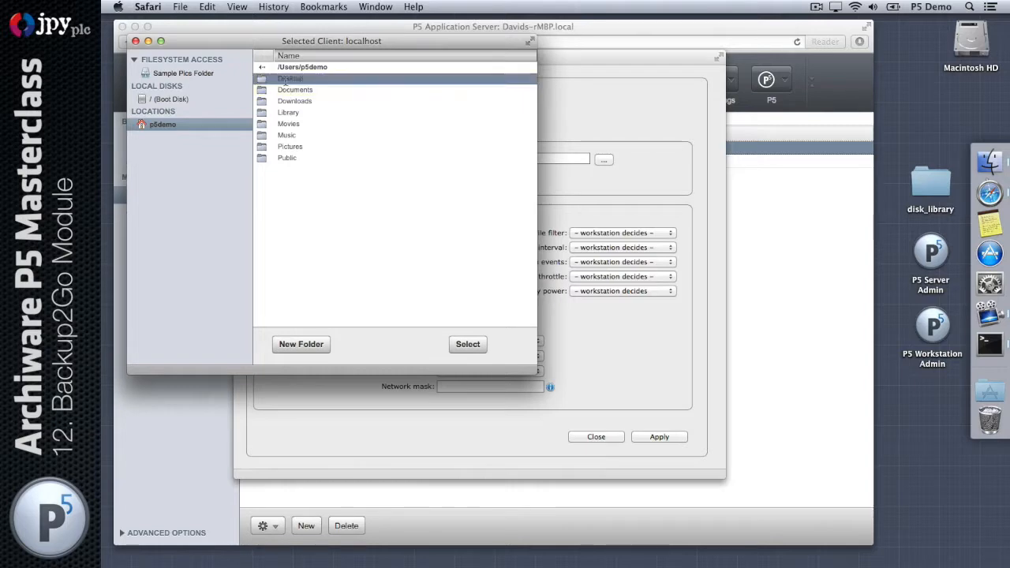
pyautogui.click(303, 345)
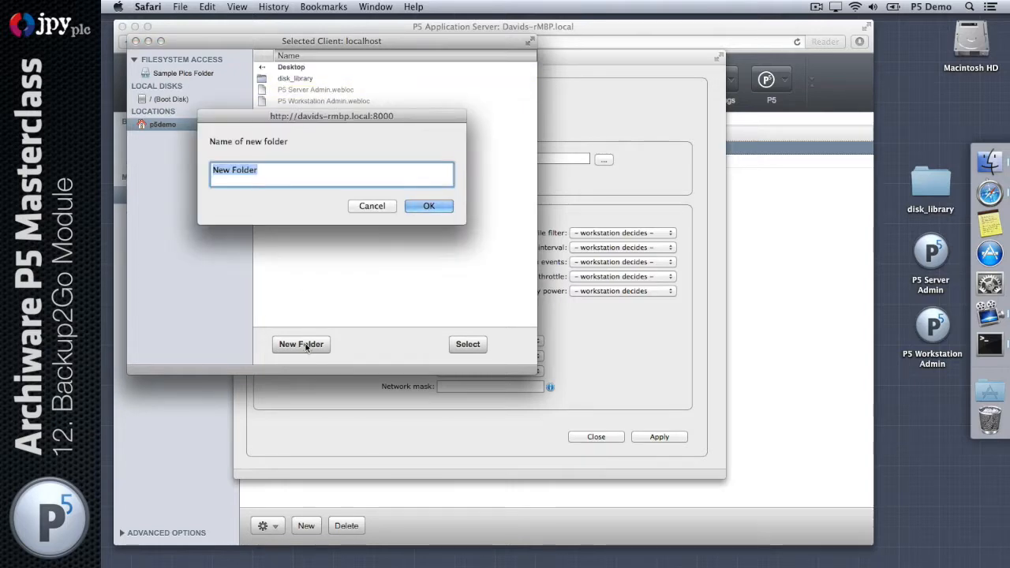
pyautogui.write('b2go_d')
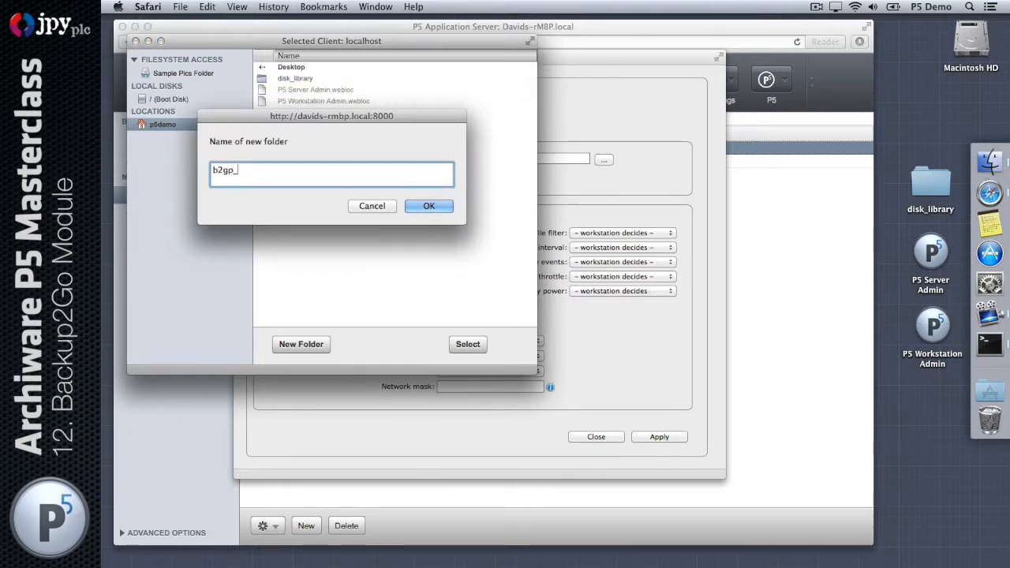
pyautogui.press('BackSpace')
pyautogui.press('BackSpace')
pyautogui.press('BackSpace')
pyautogui.write('o_storage')
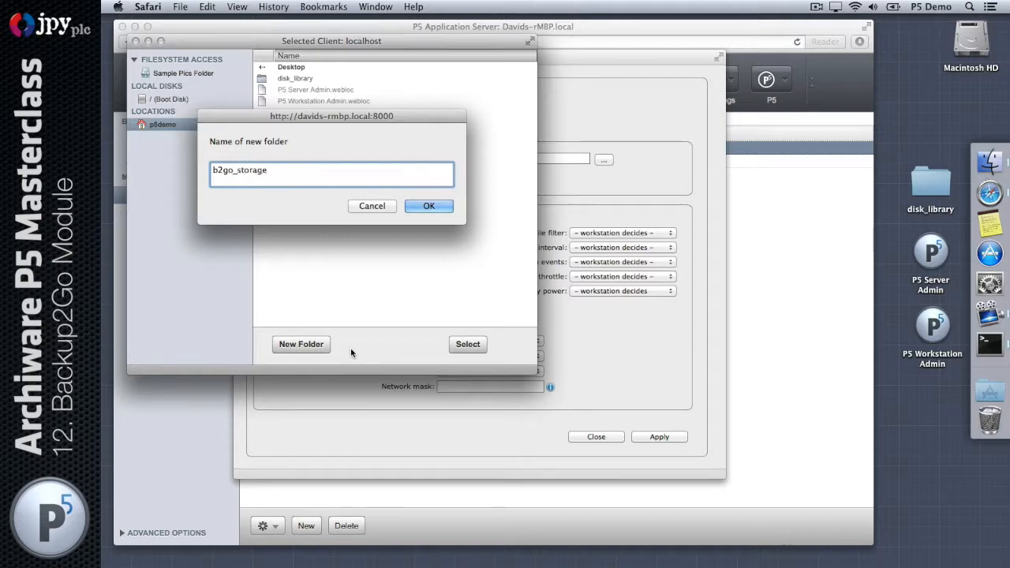
pyautogui.click(426, 206)
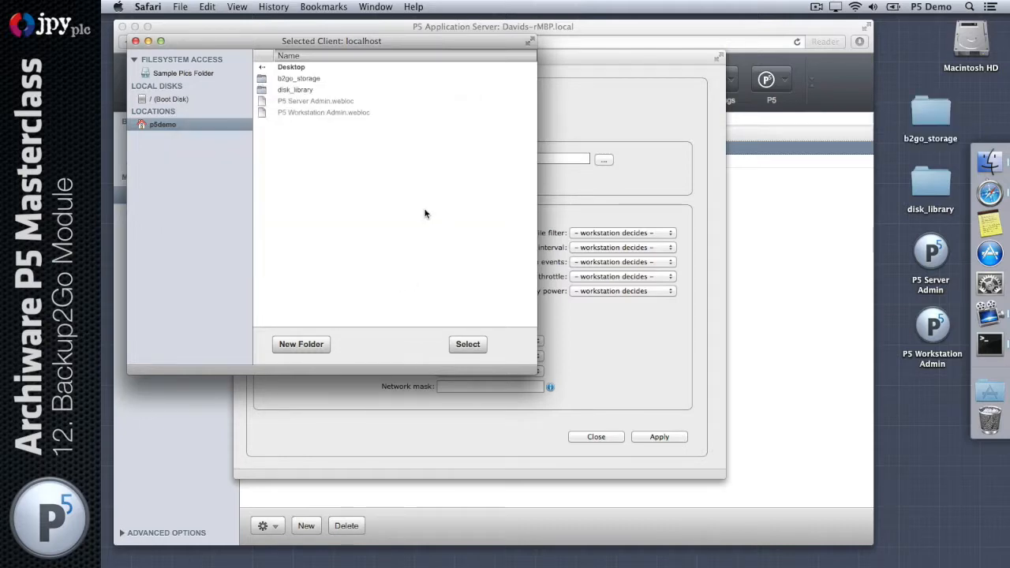
# Choose the new b2go_storage folder as the template's data storage directory
pyautogui.click(935, 117)
pyautogui.click(395, 171)
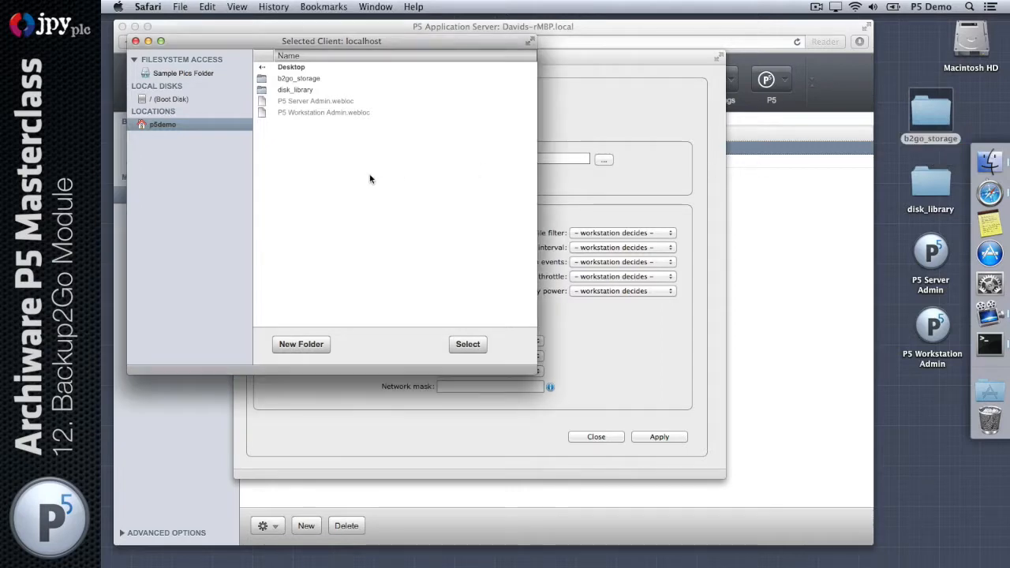
pyautogui.click(304, 78)
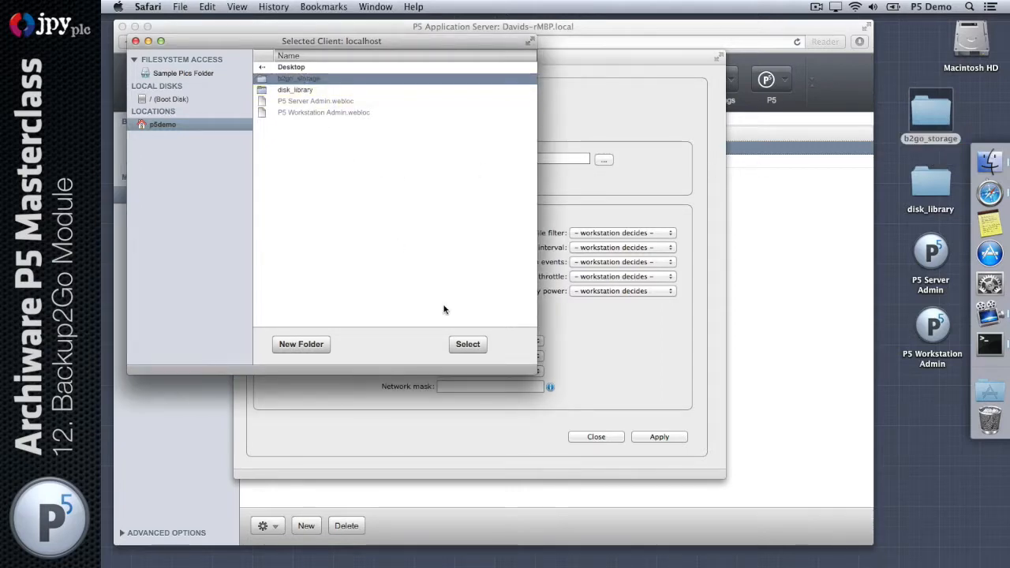
pyautogui.click(467, 344)
pyautogui.click(509, 158)
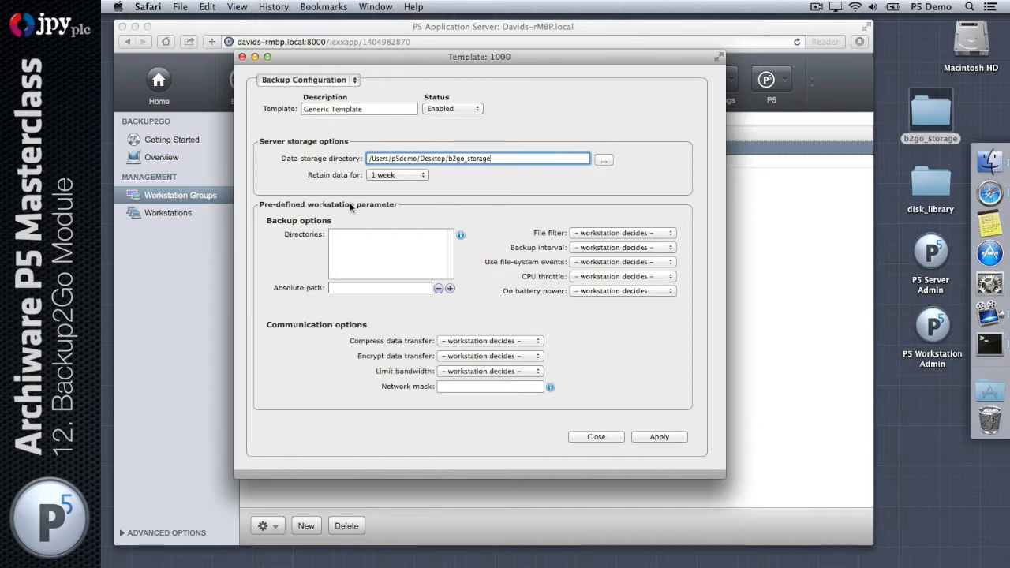
# Choose a data retention period of 1 week and apply the template's server storage settings
pyautogui.click(392, 175)
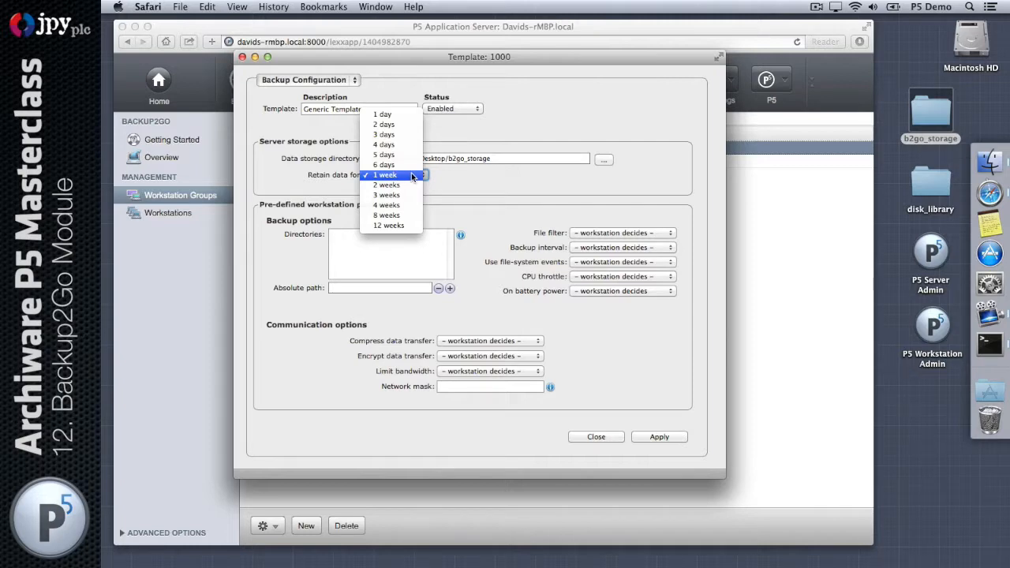
pyautogui.click(399, 175)
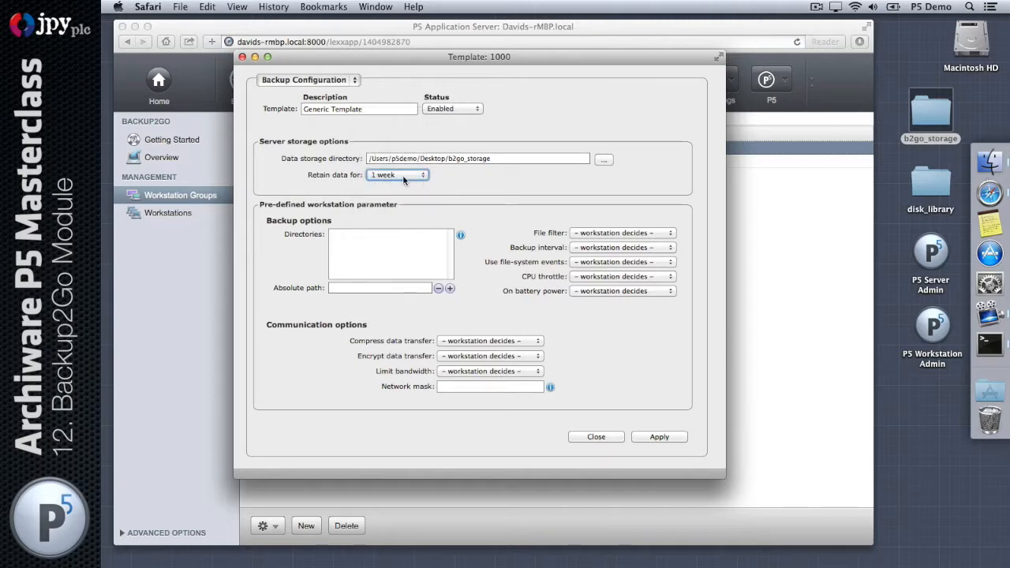
pyautogui.click(661, 438)
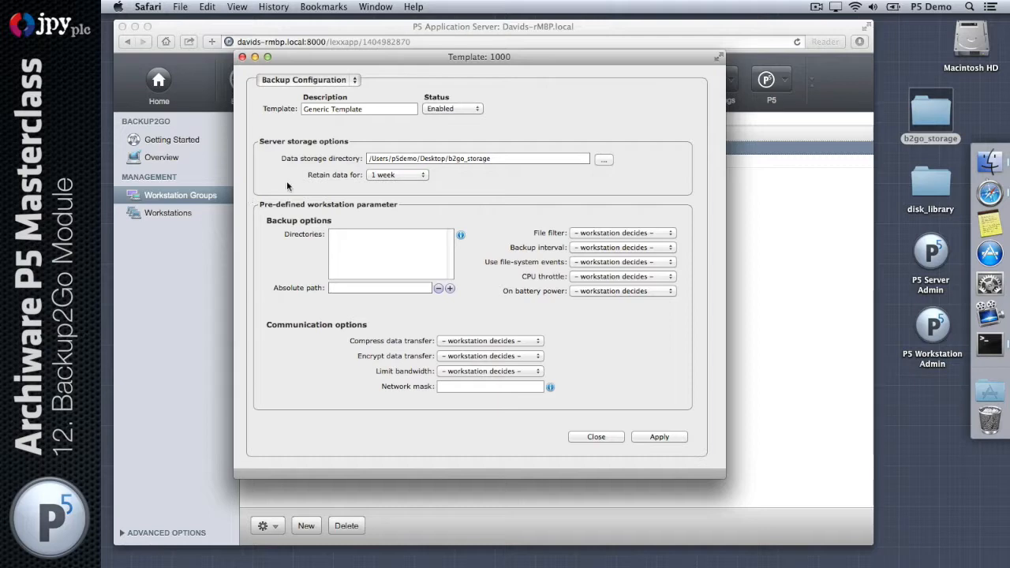
# Check the path placeholder help and add /Users/*/Library to the template's backup directories
pyautogui.click(401, 287)
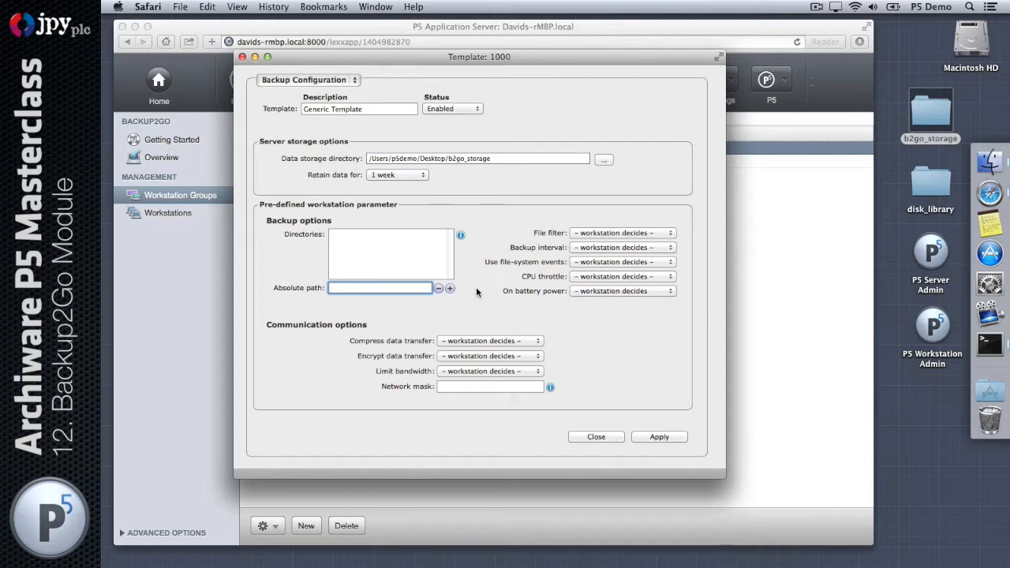
pyautogui.click(462, 236)
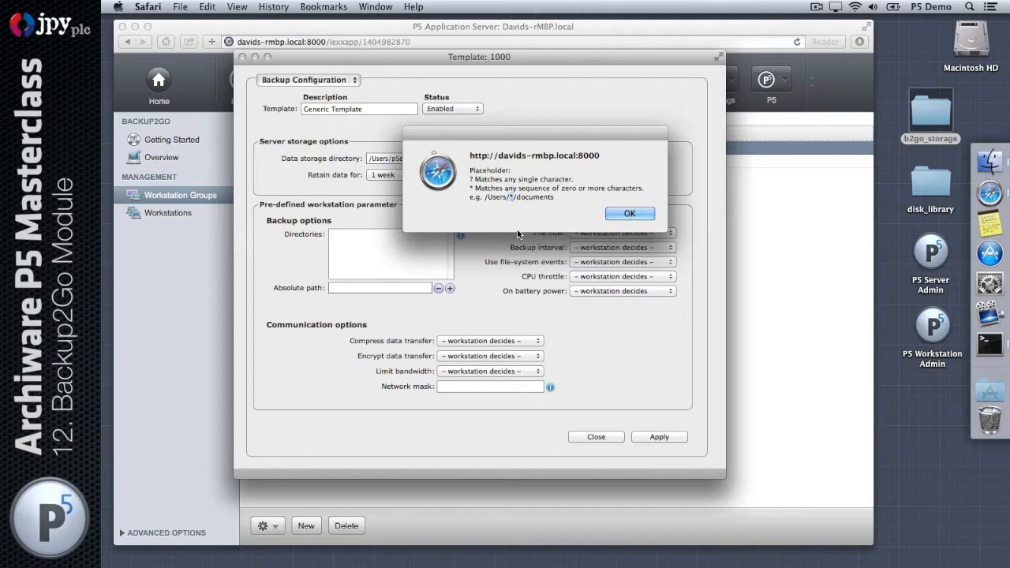
pyautogui.click(640, 213)
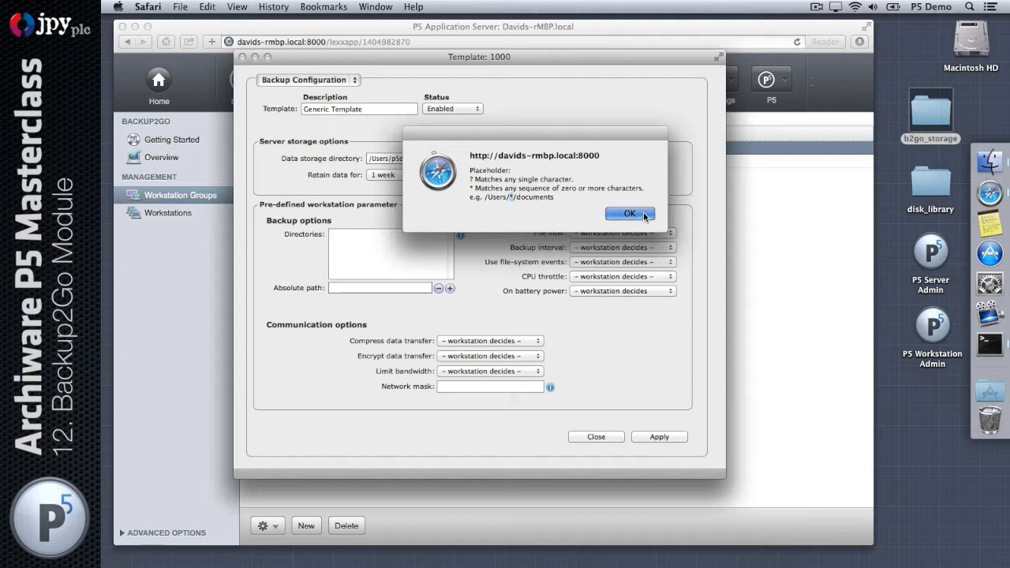
pyautogui.click(402, 287)
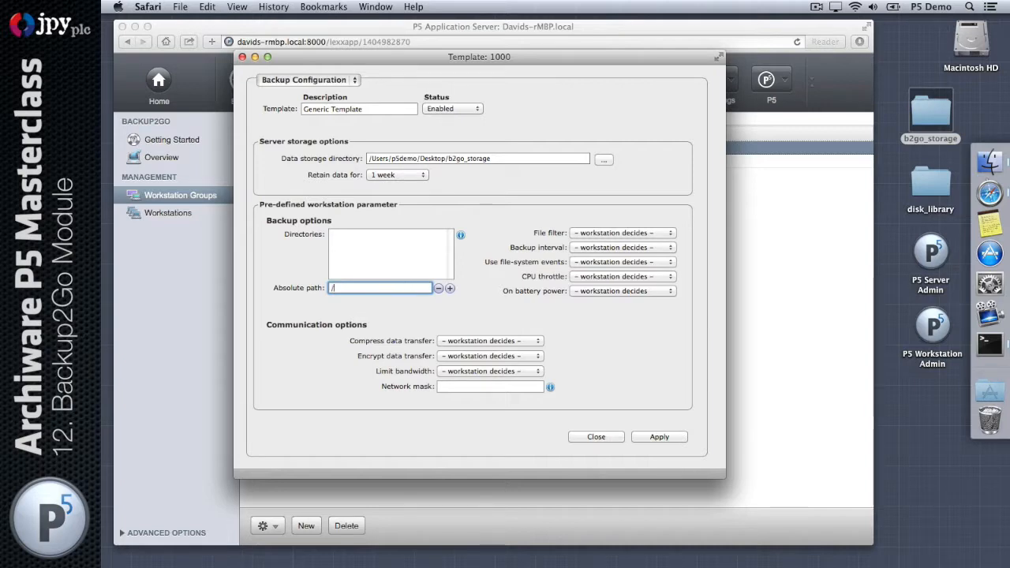
pyautogui.write('/Users/')
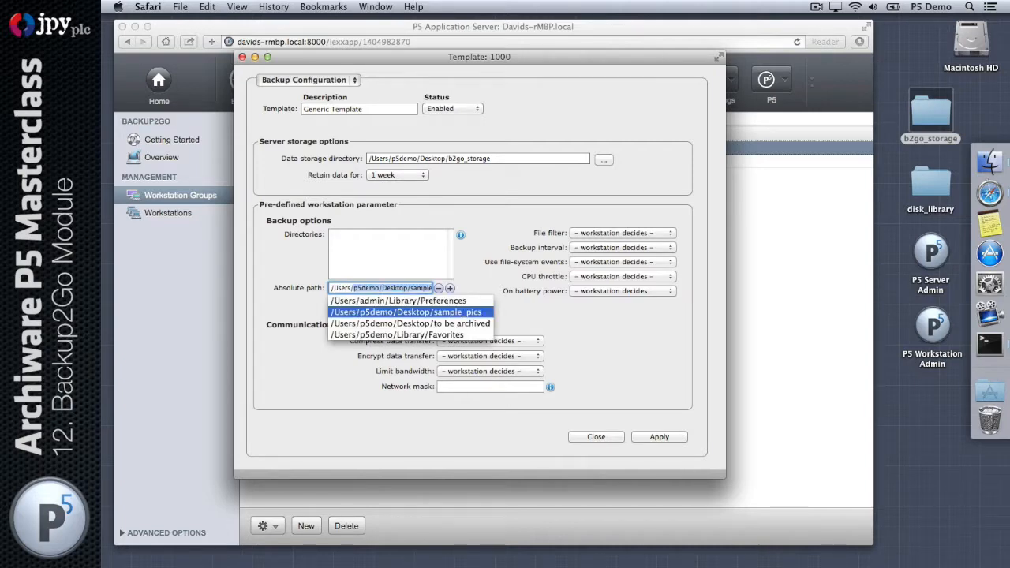
pyautogui.write('*/')
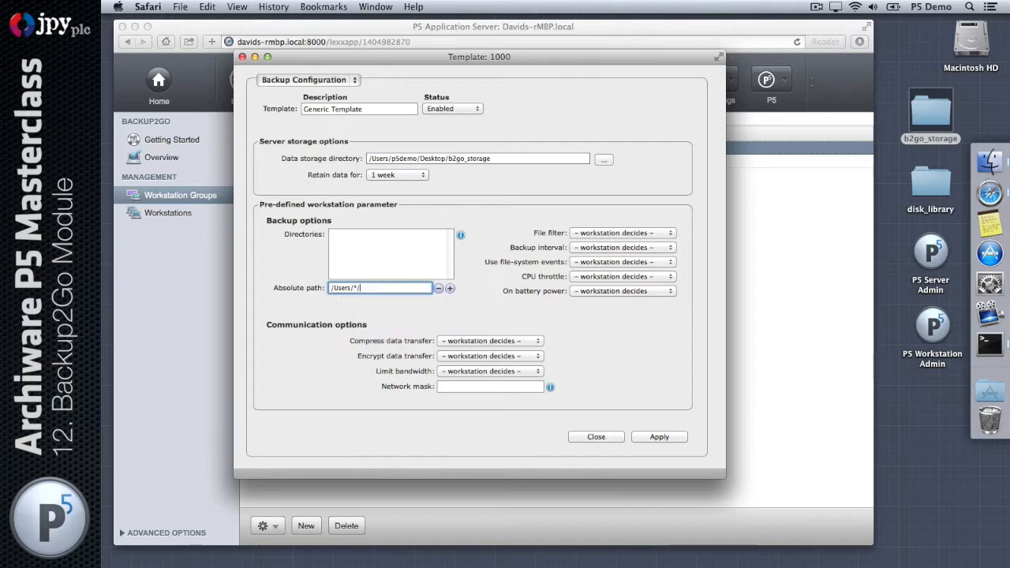
pyautogui.write('Library')
pyautogui.click(449, 288)
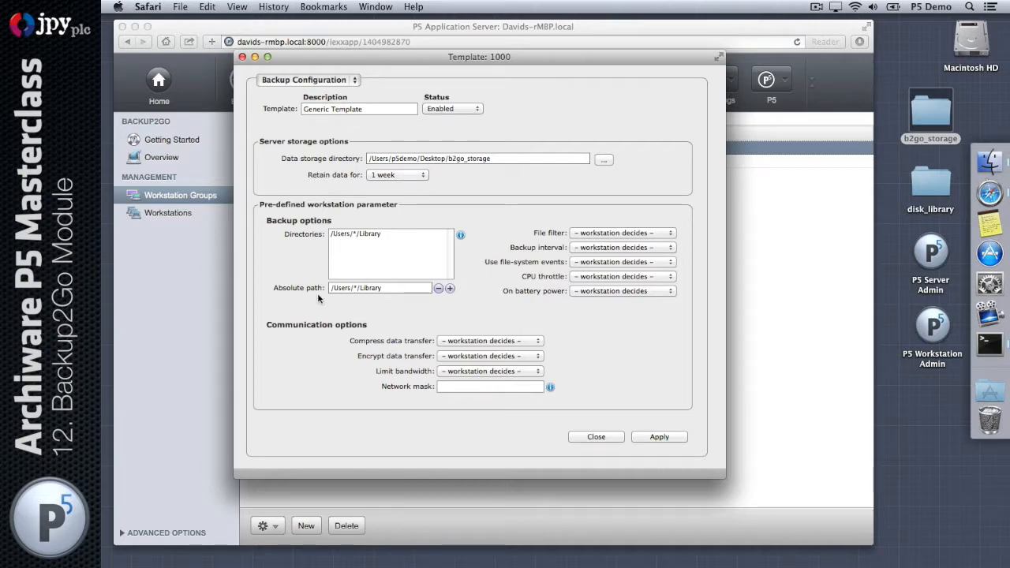
pyautogui.moveTo(407, 288); pyautogui.dragTo(320, 280)
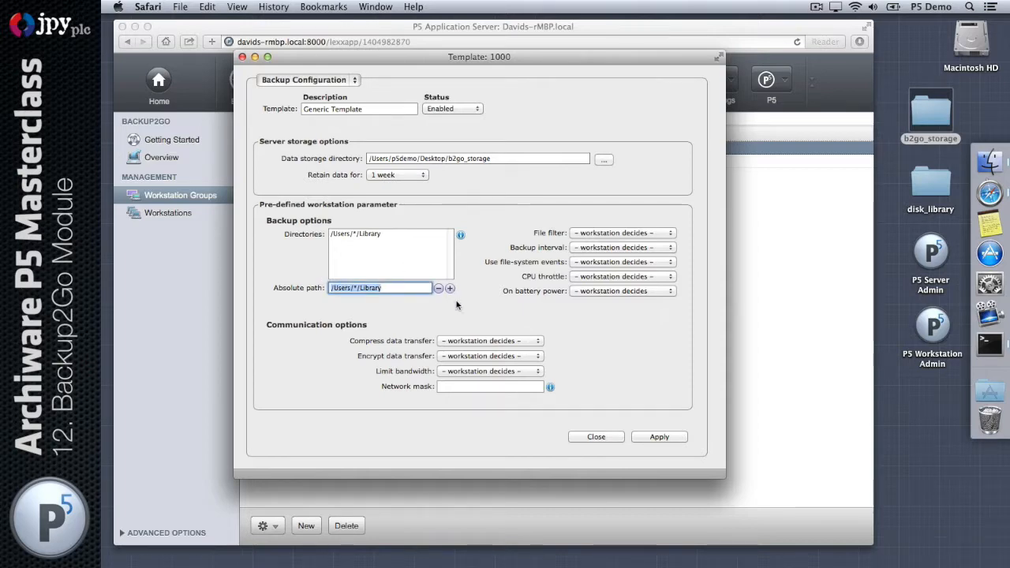
# Review the file filter choices and set the template's backup interval to 4 hours
pyautogui.click(627, 233)
pyautogui.click(736, 228)
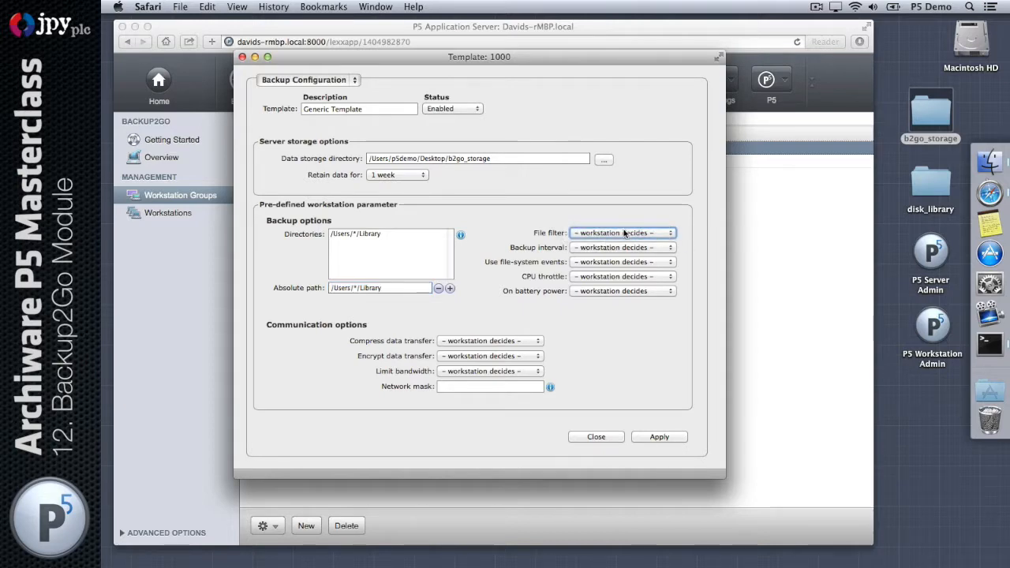
pyautogui.click(659, 249)
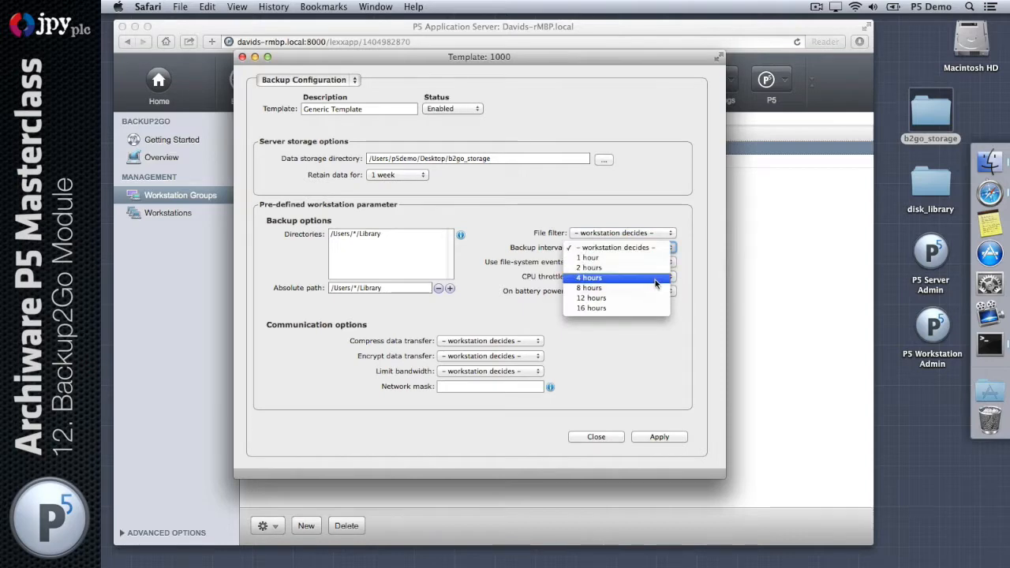
pyautogui.click(654, 278)
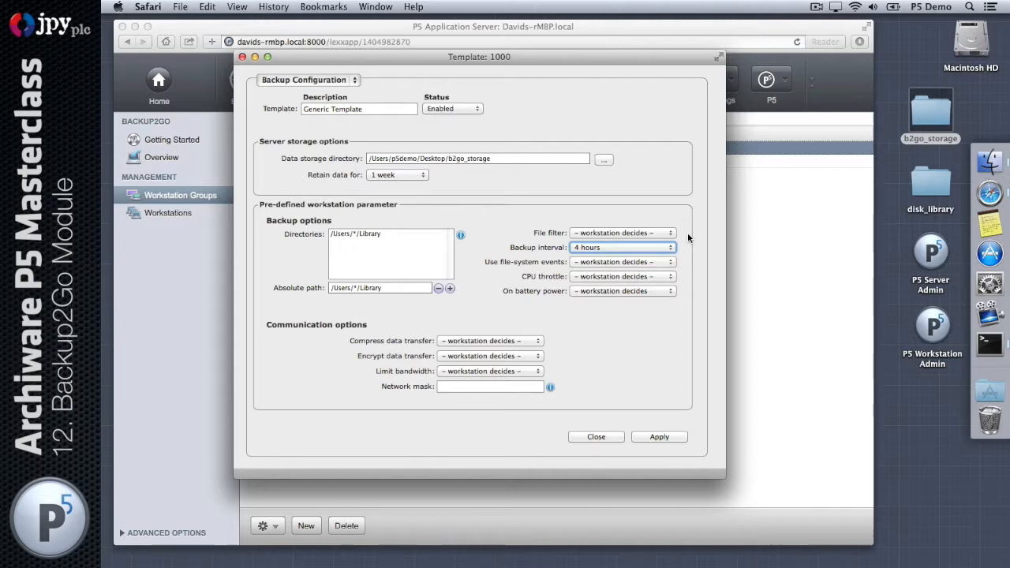
pyautogui.click(671, 247)
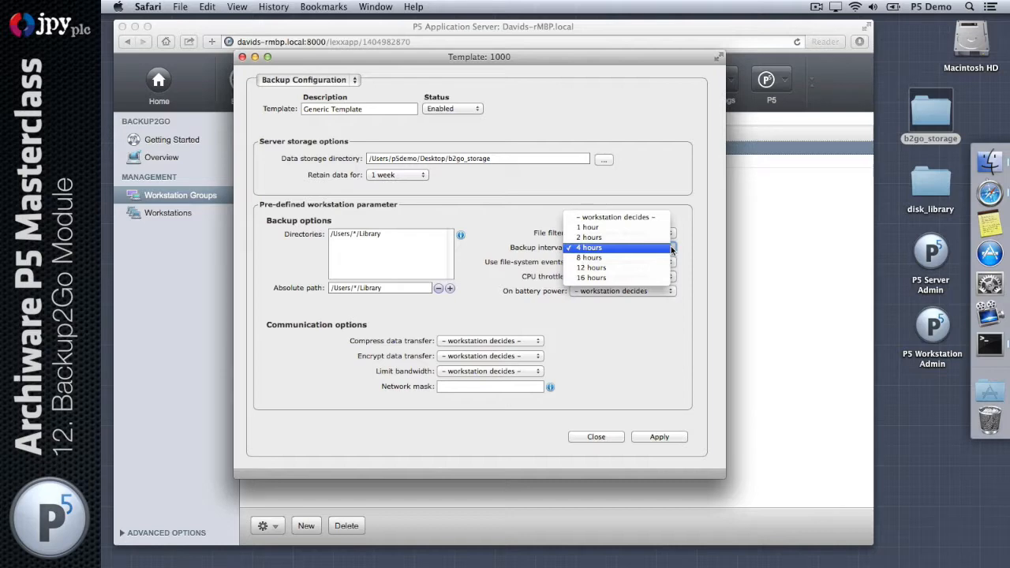
pyautogui.click(640, 248)
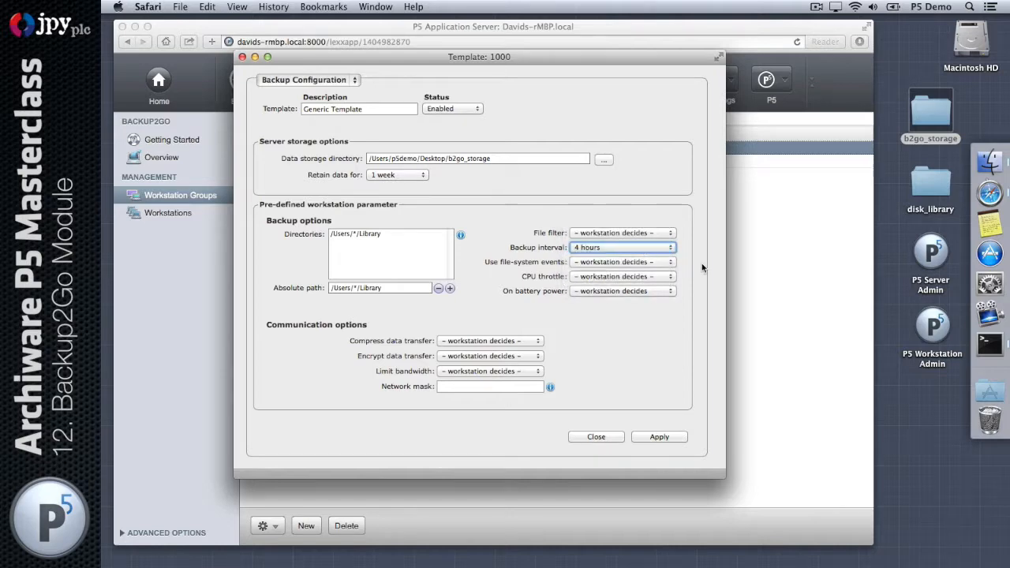
# Set the template's backup options to use file-system events, a 100% CPU throttle and backup enabled on battery power
pyautogui.click(630, 262)
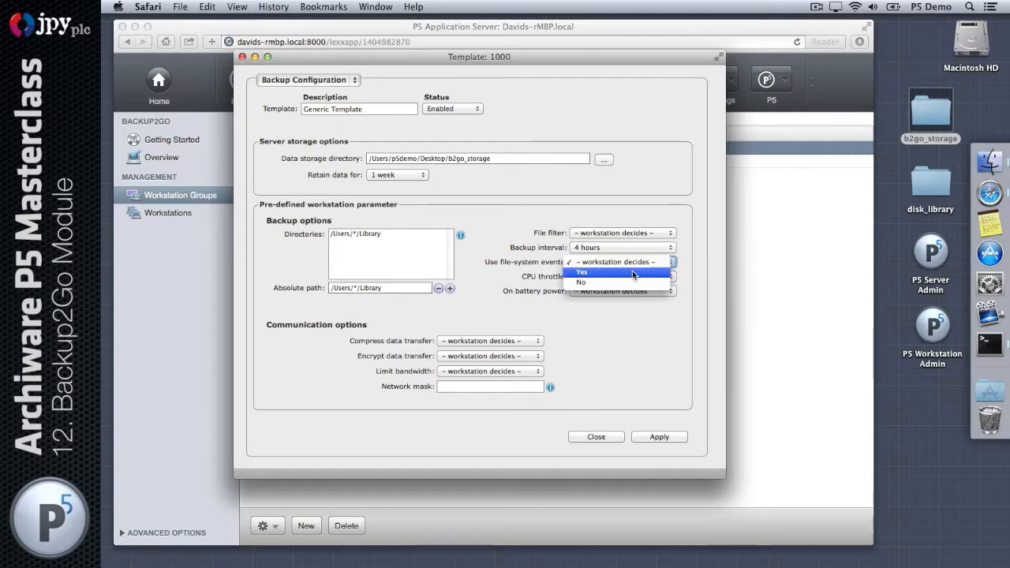
pyautogui.click(630, 276)
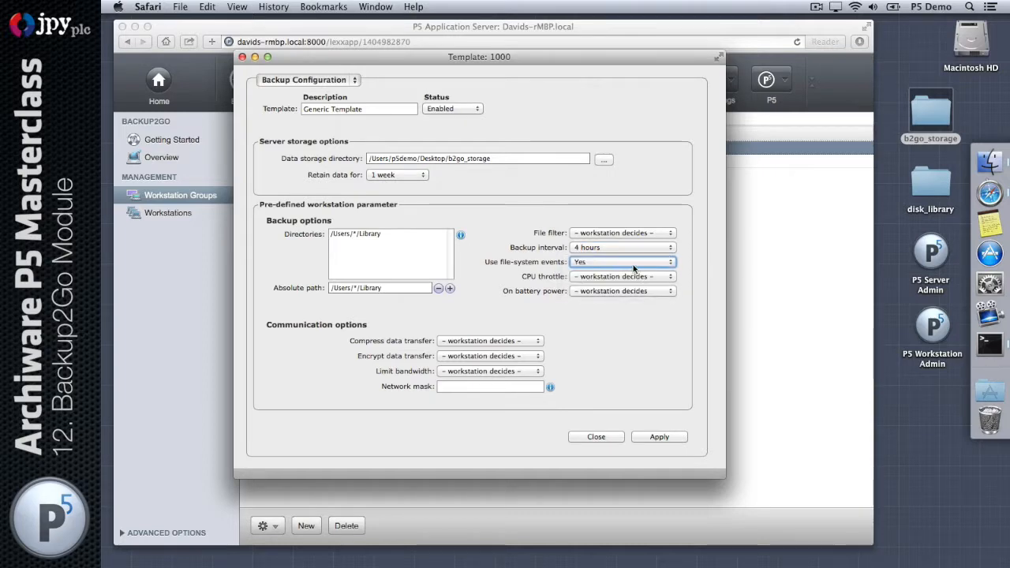
pyautogui.moveTo(633, 269)
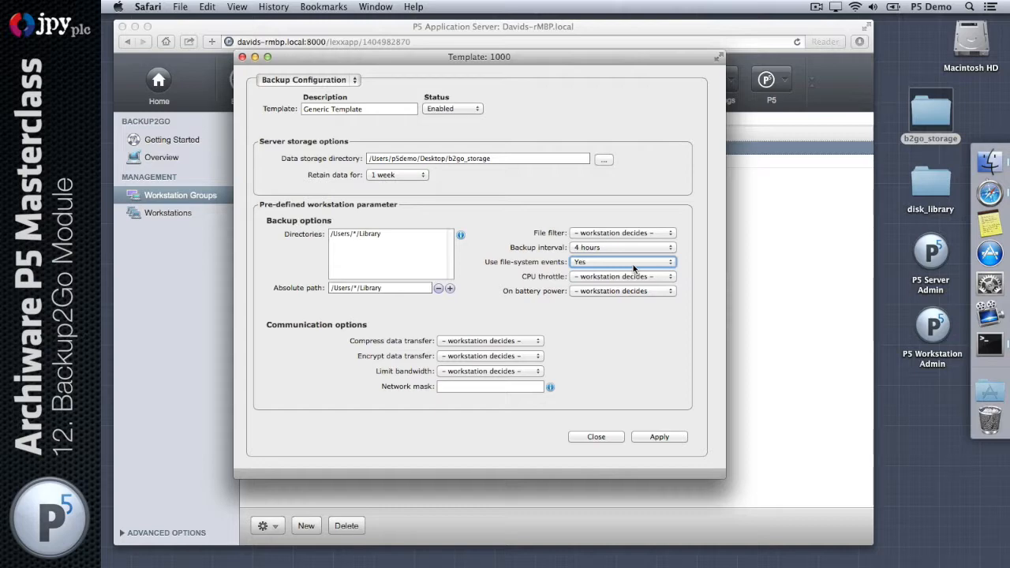
pyautogui.click(632, 277)
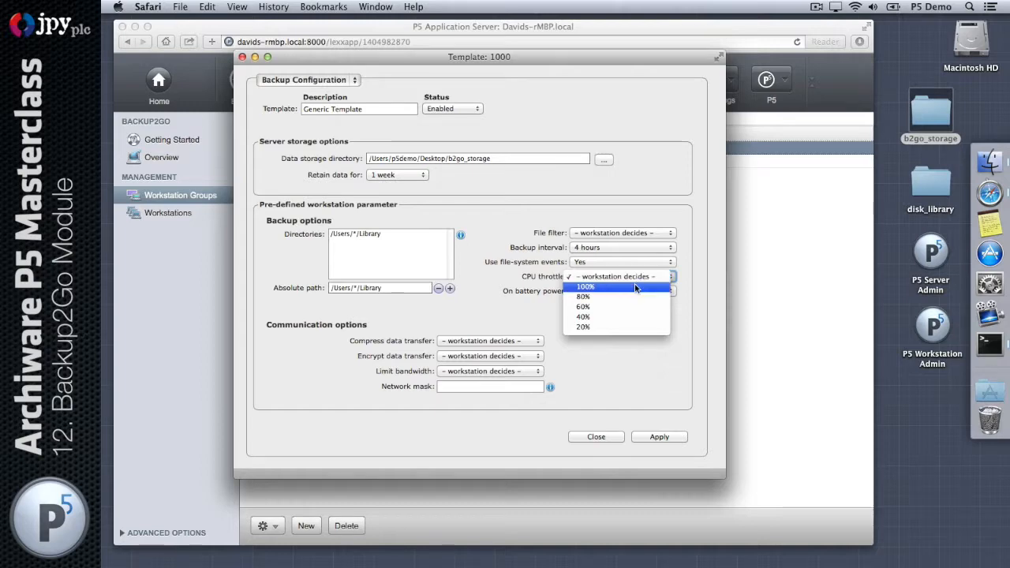
pyautogui.click(635, 288)
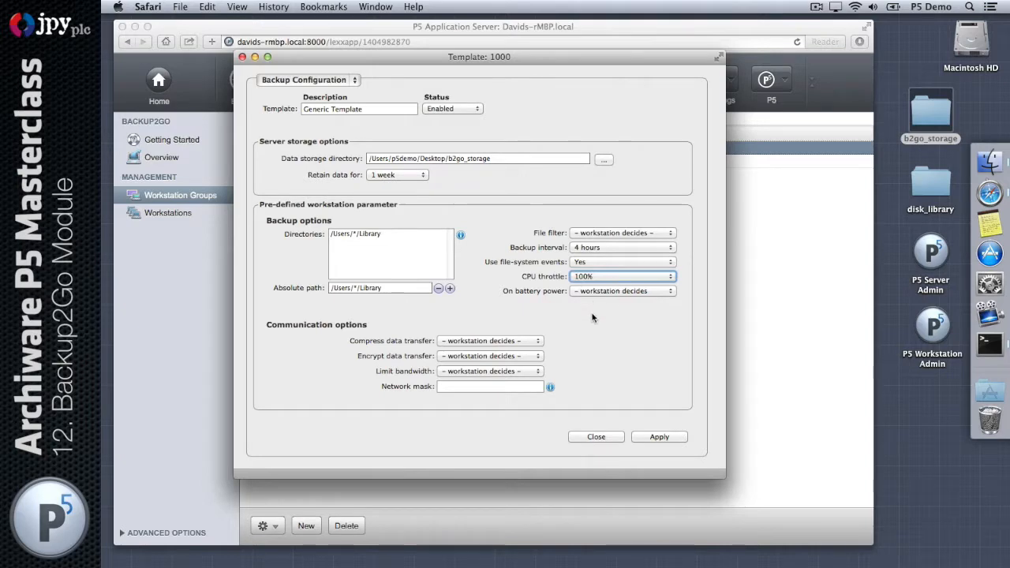
pyautogui.click(631, 290)
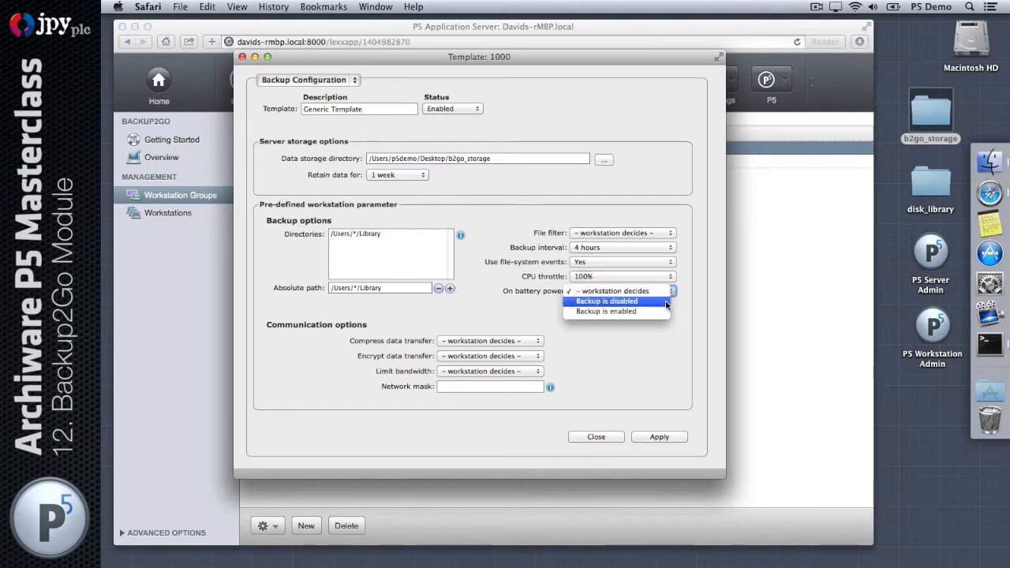
pyautogui.click(654, 311)
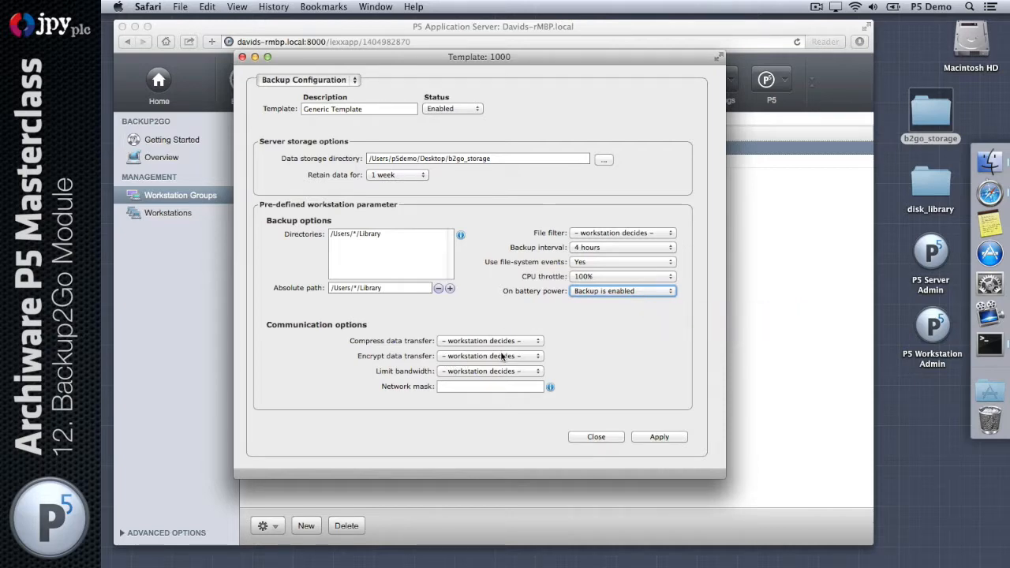
# Set the template's communication options to no compression, no encryption and a 100% bandwidth limit
pyautogui.click(528, 341)
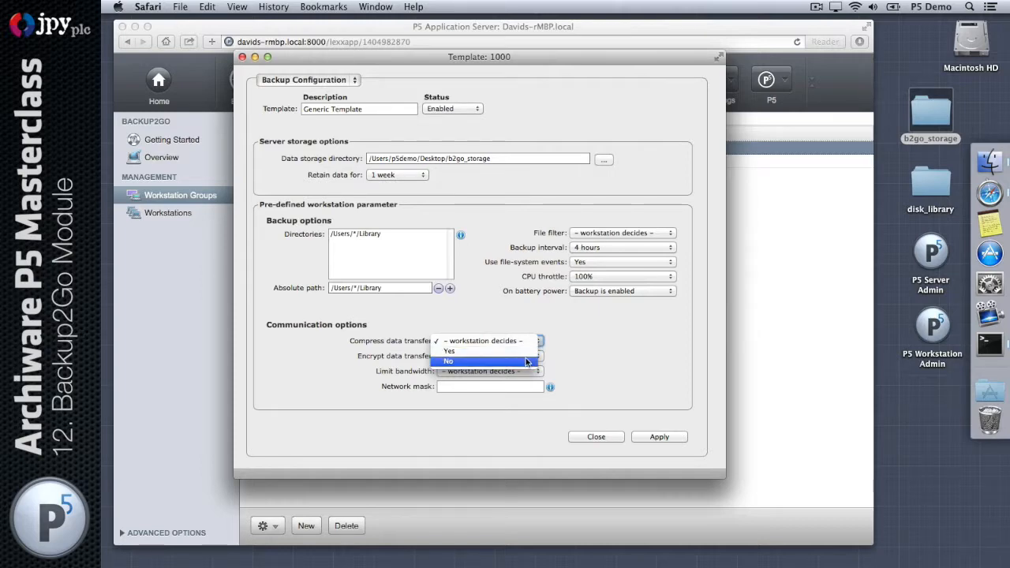
pyautogui.click(524, 361)
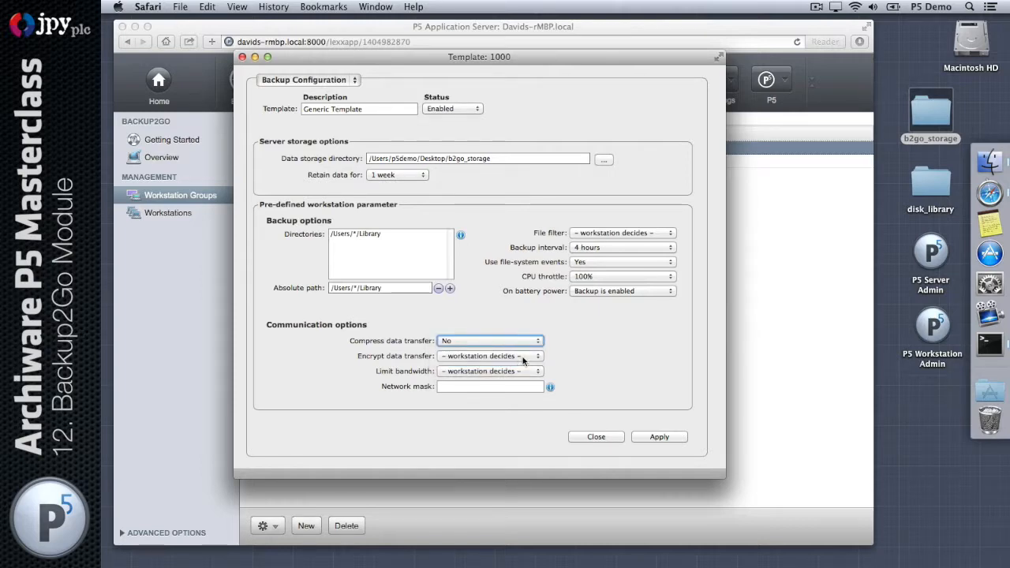
pyautogui.click(524, 356)
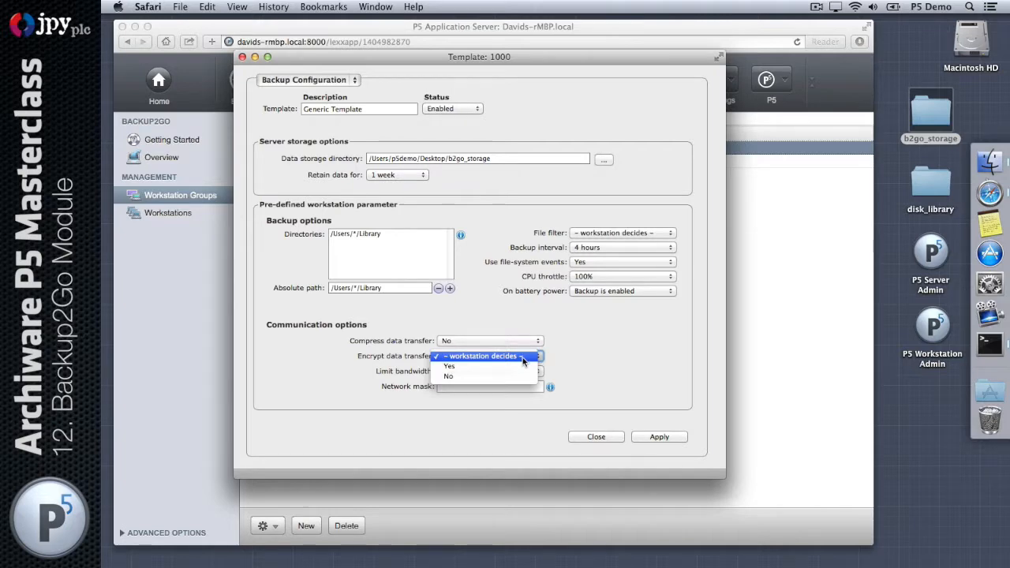
pyautogui.click(519, 377)
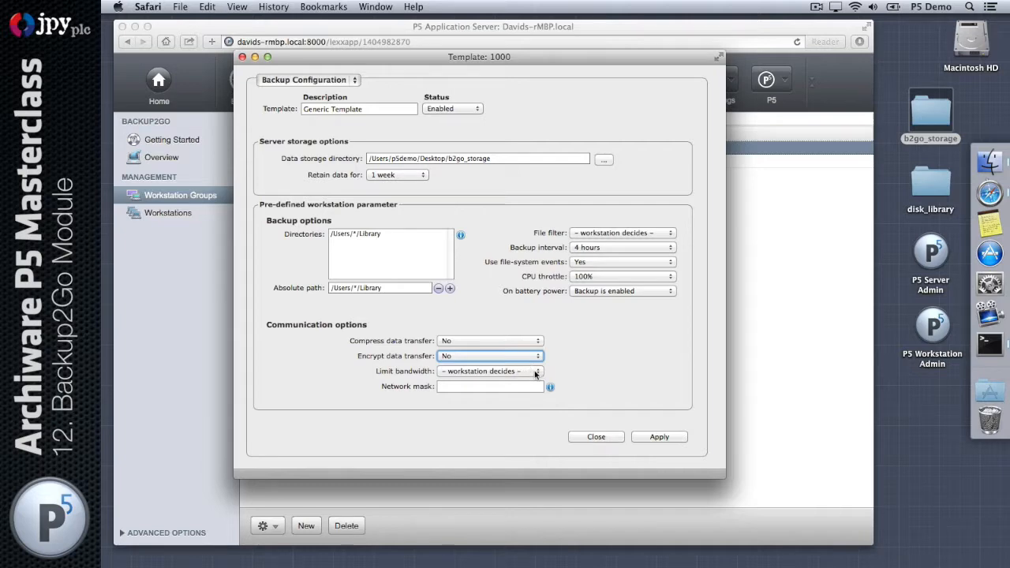
pyautogui.click(535, 374)
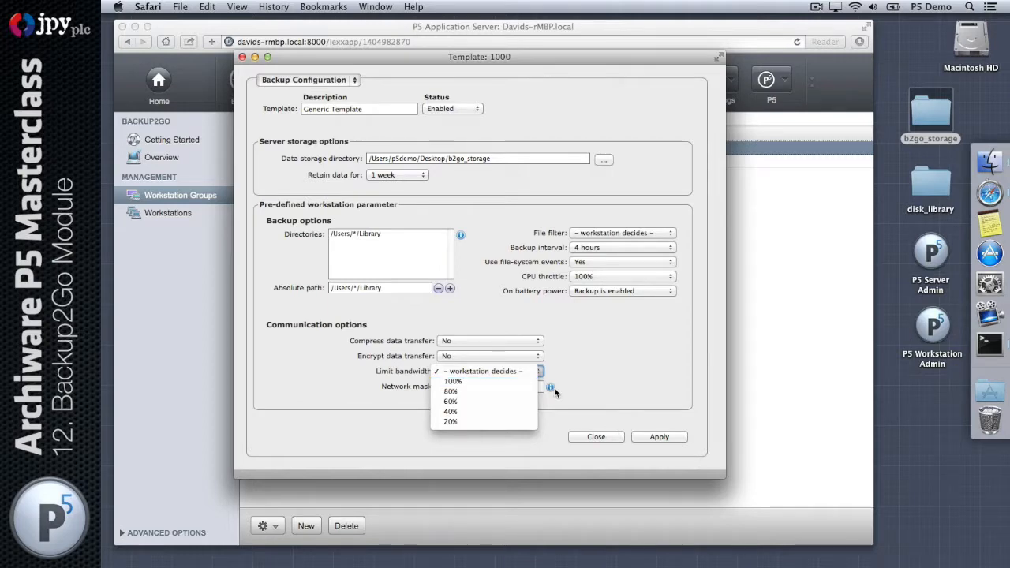
pyautogui.click(519, 383)
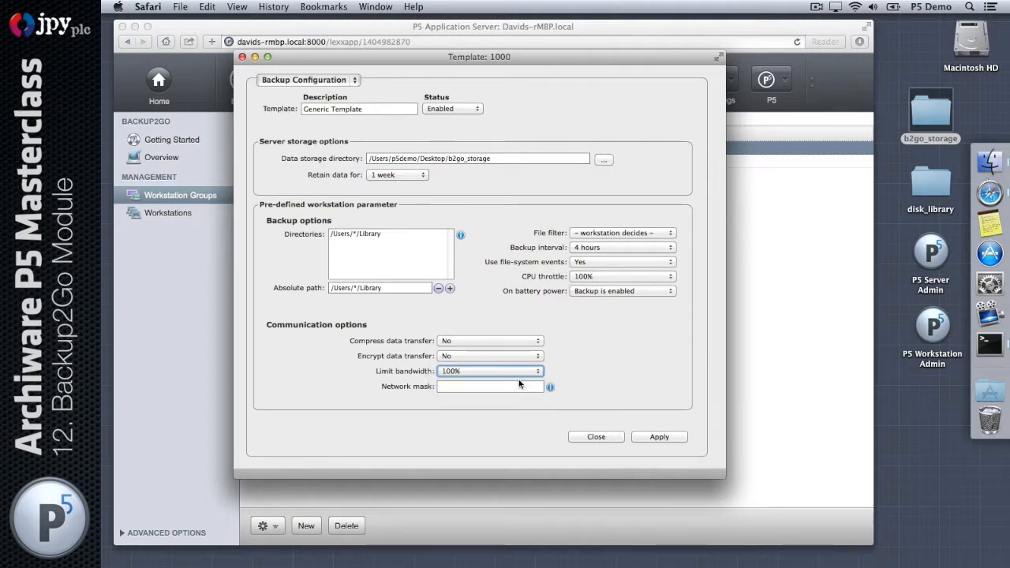
# Read the network mask help with its example mask, leave the mask empty, and apply and close the template
pyautogui.click(503, 386)
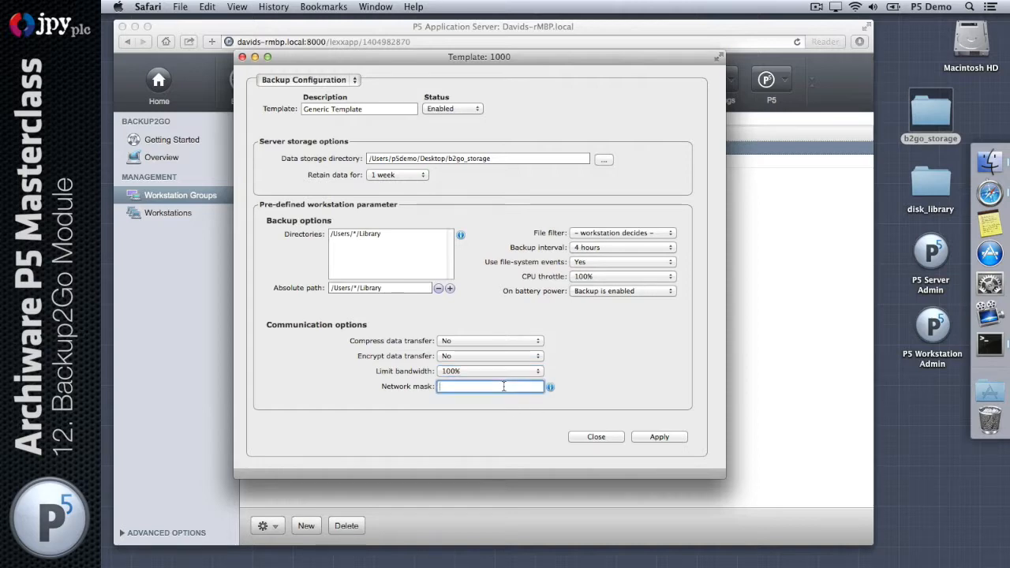
pyautogui.click(550, 388)
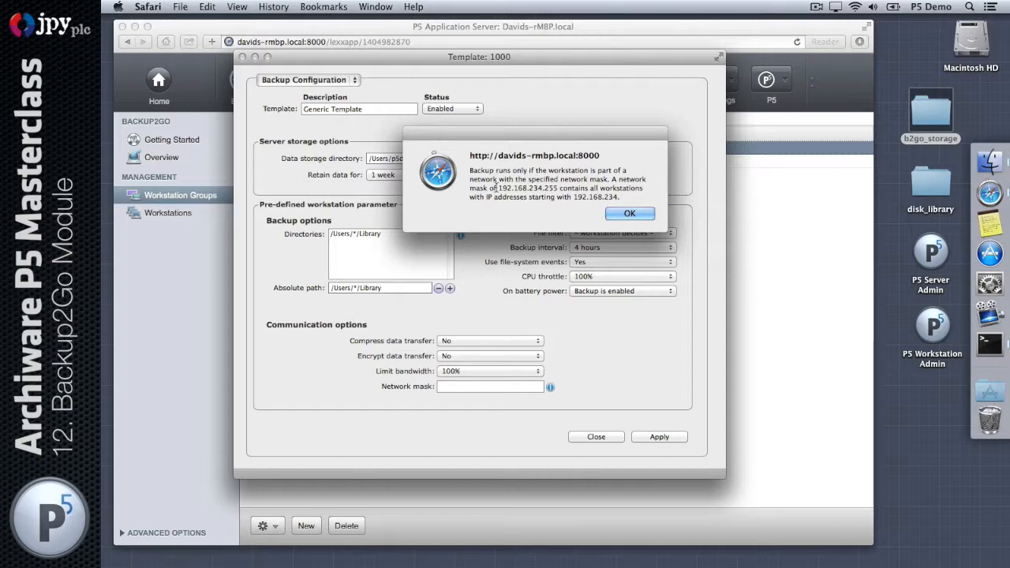
pyautogui.moveTo(498, 188); pyautogui.dragTo(558, 187)
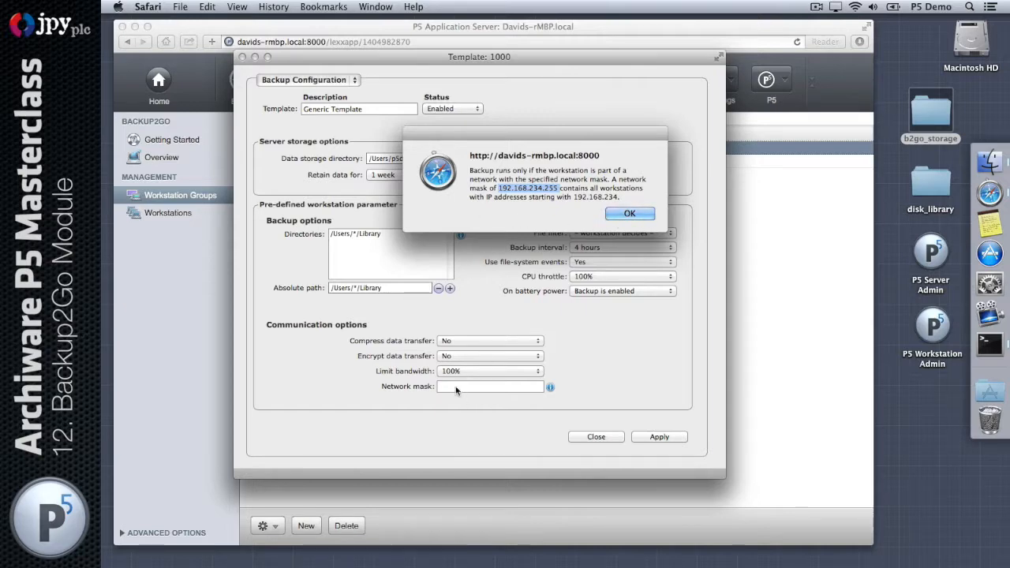
pyautogui.click(629, 213)
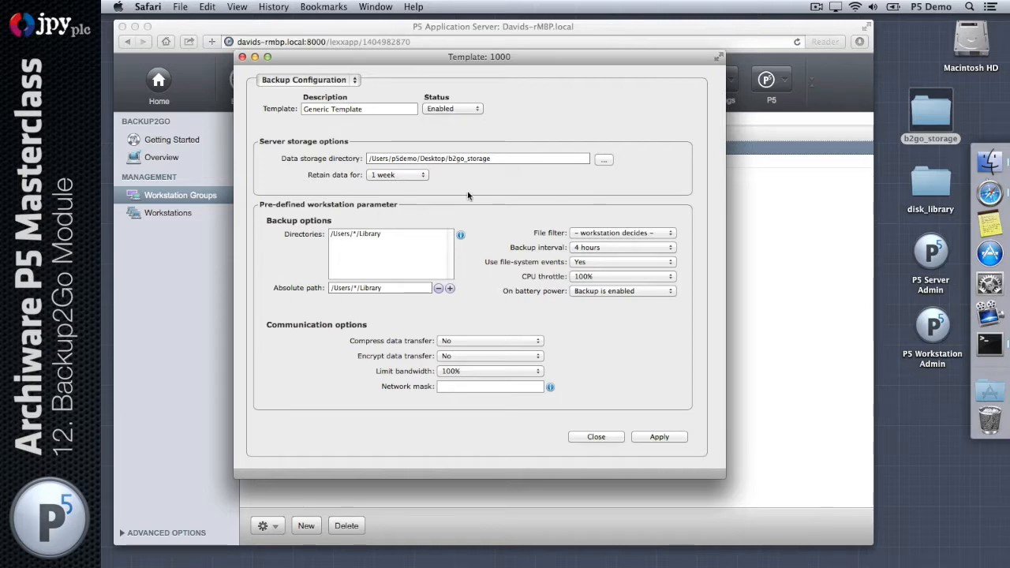
pyautogui.click(658, 436)
pyautogui.click(605, 438)
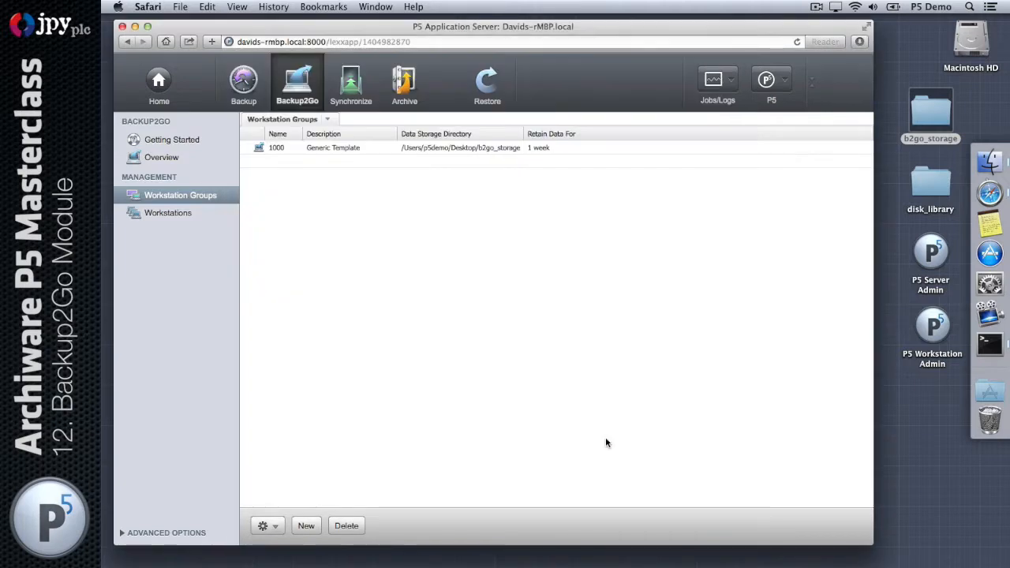
# Look at the blank form for a new workstation group template and close it without saving
pyautogui.click(371, 150)
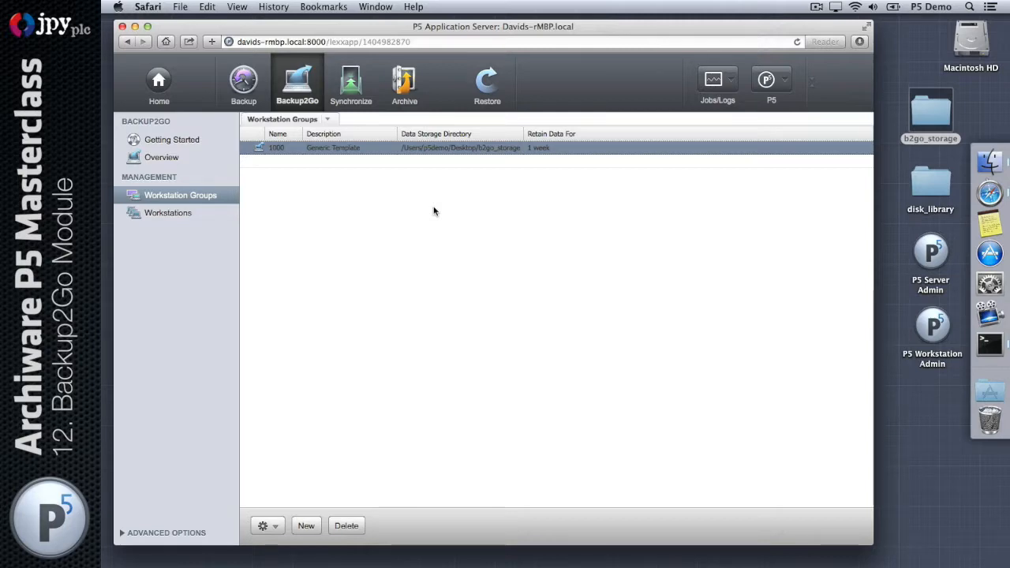
pyautogui.click(314, 528)
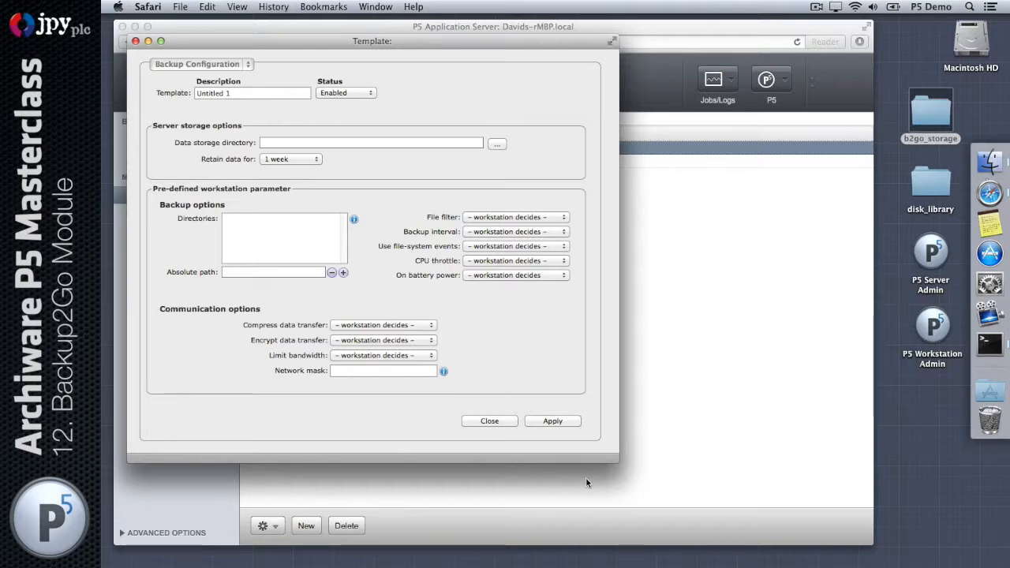
pyautogui.click(499, 420)
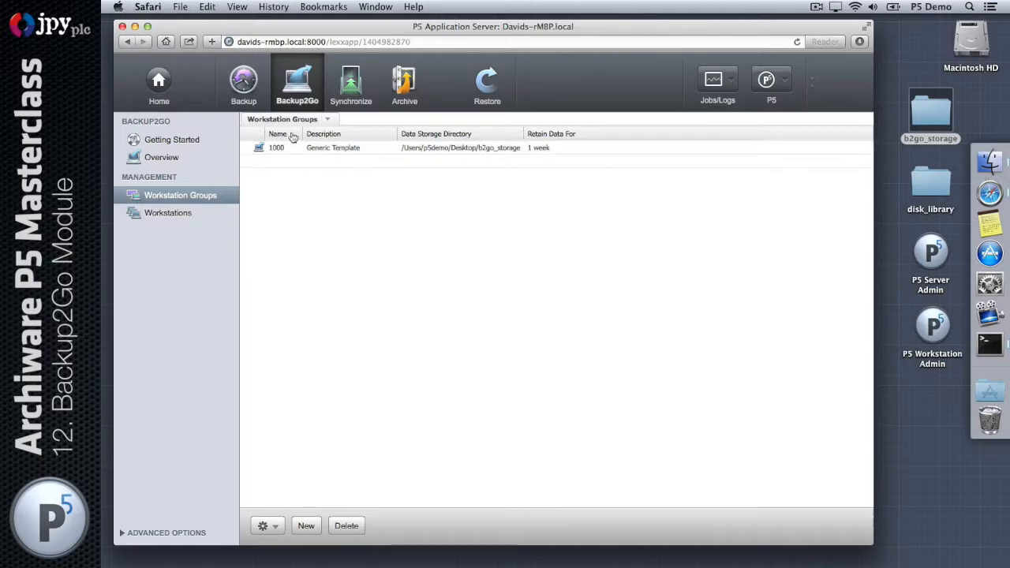
# Check the Workstations list and the Backup2Go Overview, and return to Workstation Groups
pyautogui.click(197, 212)
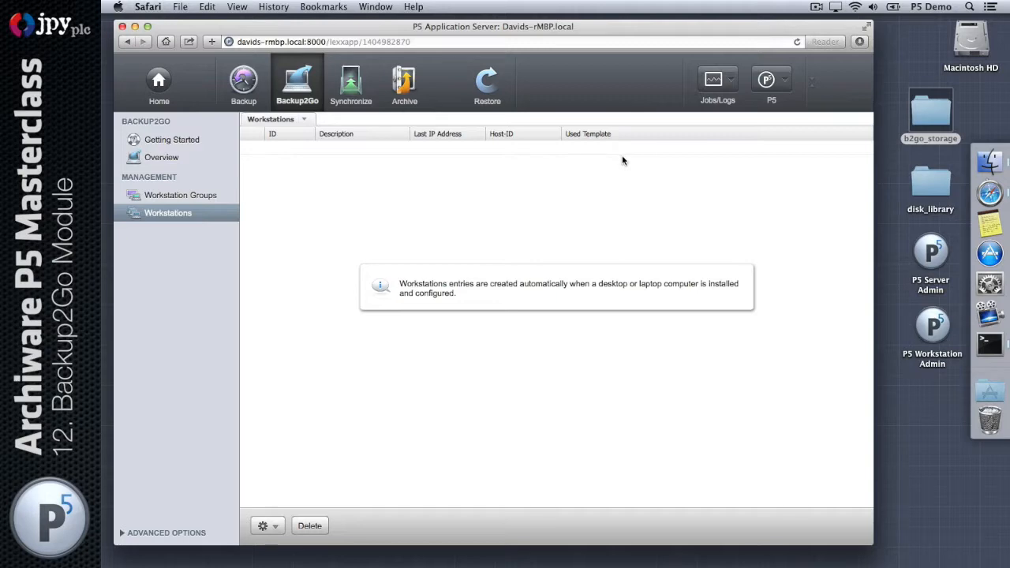
pyautogui.click(155, 157)
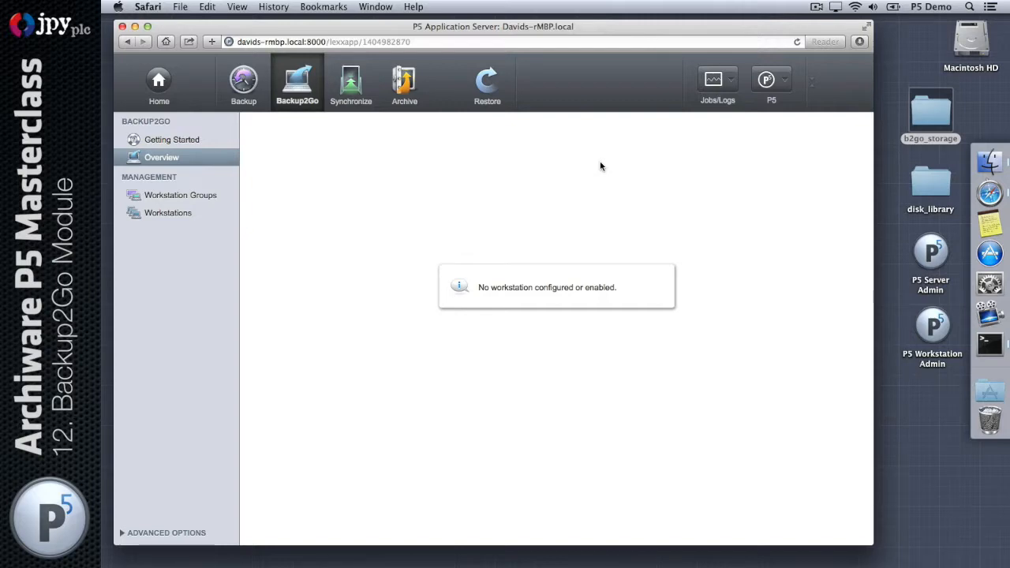
pyautogui.click(167, 197)
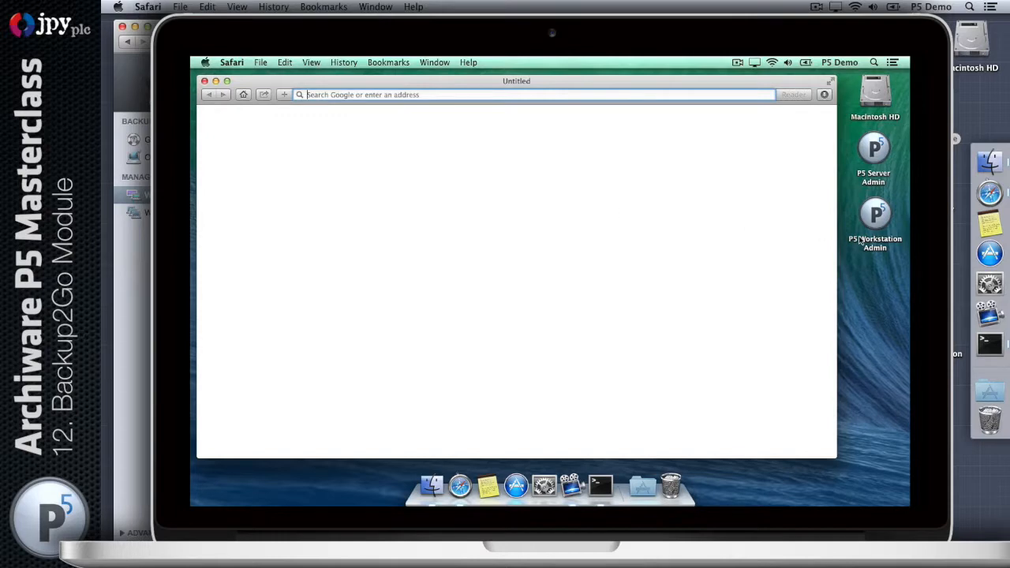
pyautogui.moveTo(907, 137); pyautogui.dragTo(877, 220)
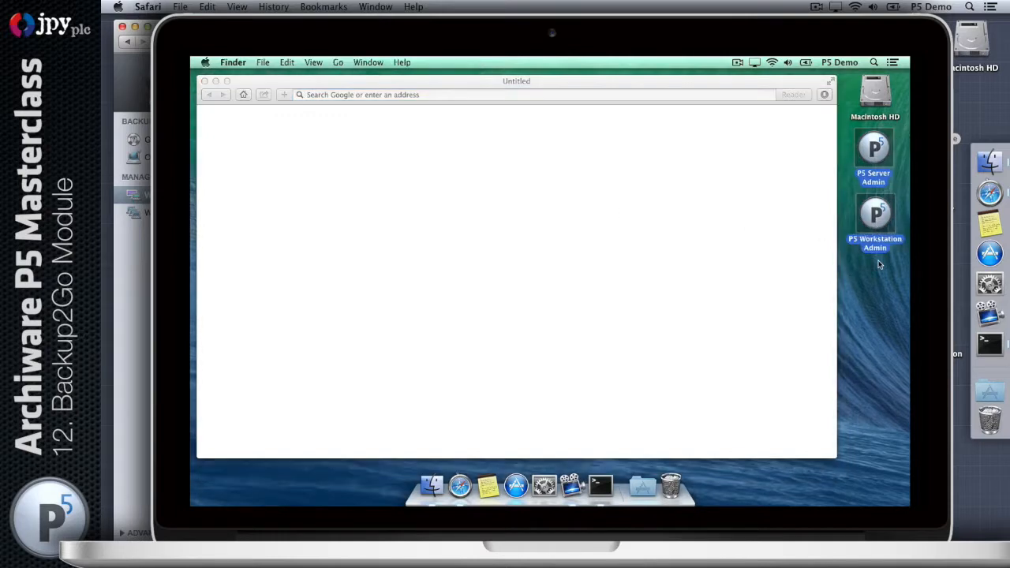
pyautogui.click(878, 263)
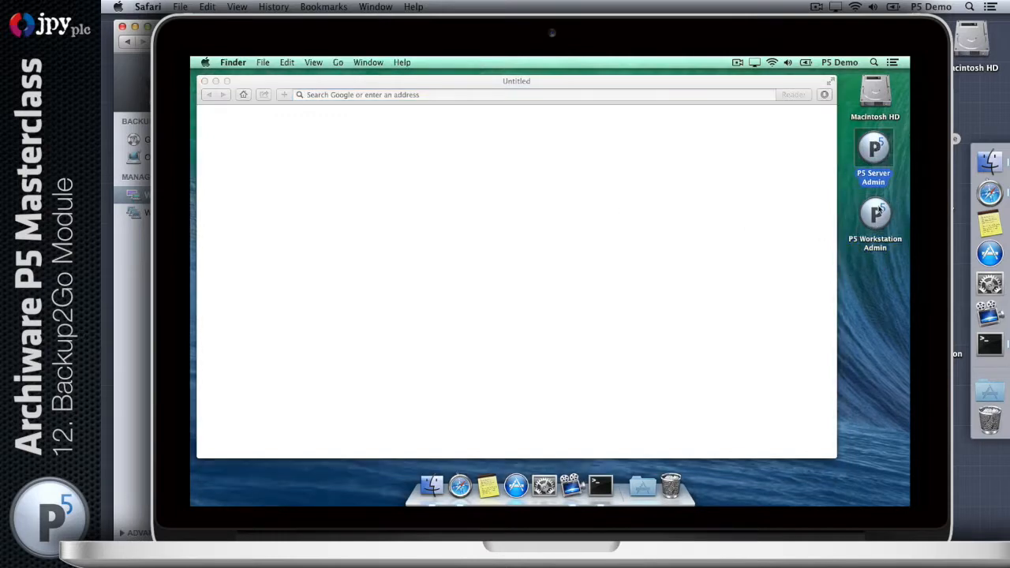
pyautogui.click(878, 210)
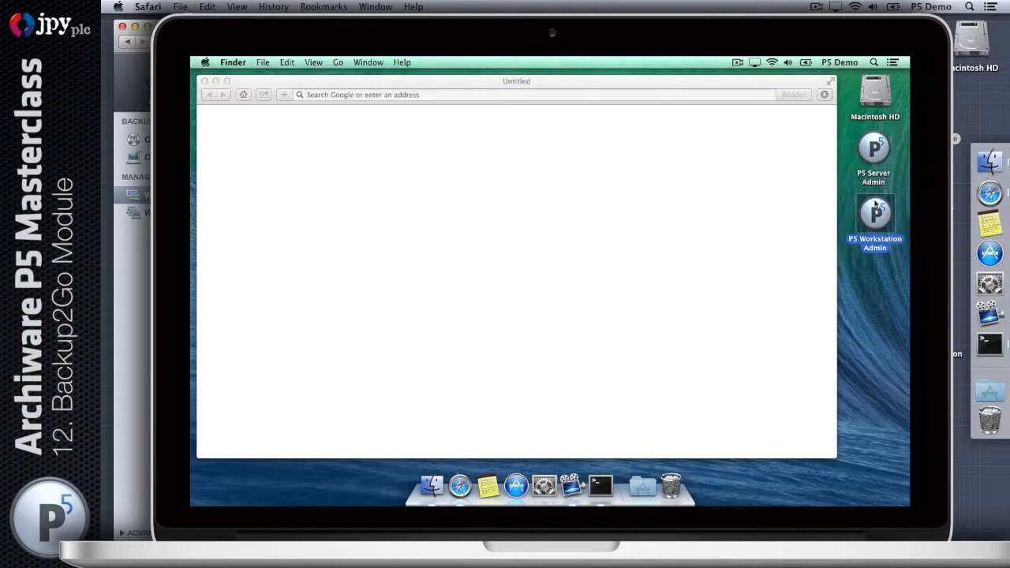
pyautogui.click(875, 149)
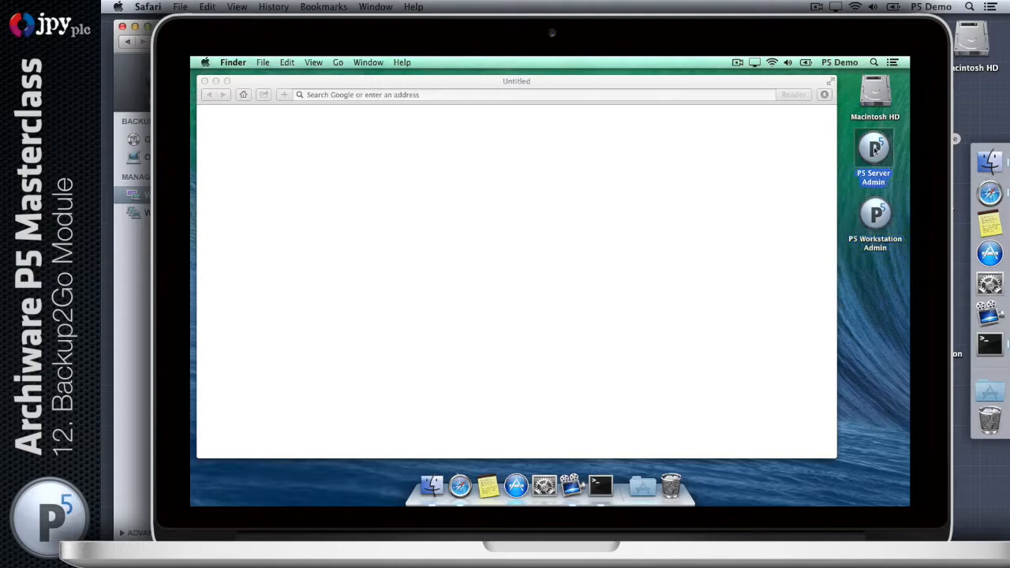
# On the workstation laptop, open P5 Workstation Admin and start the Backup2Go setup wizard with the Backup option
pyautogui.click(881, 219)
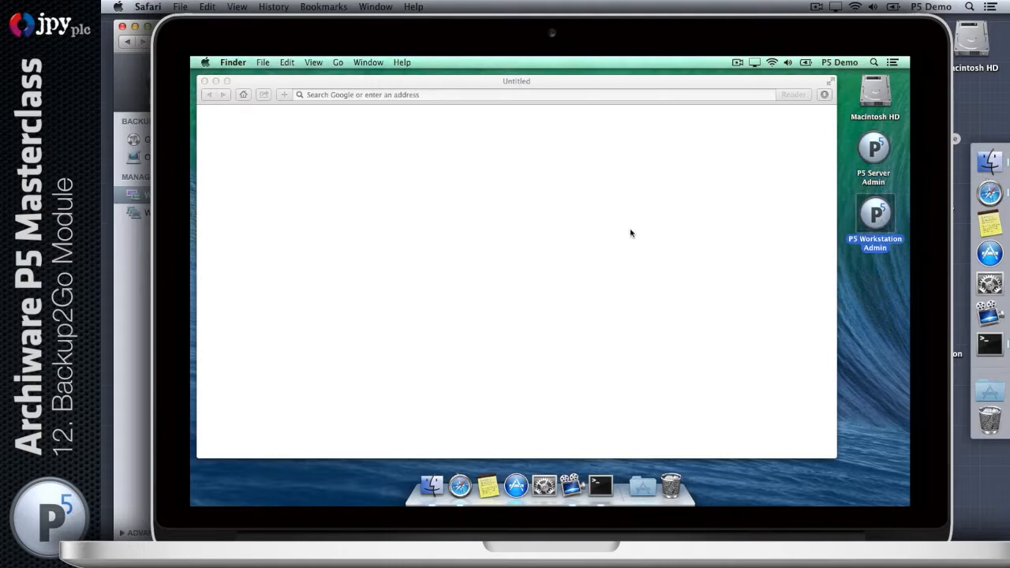
pyautogui.doubleClick(881, 214)
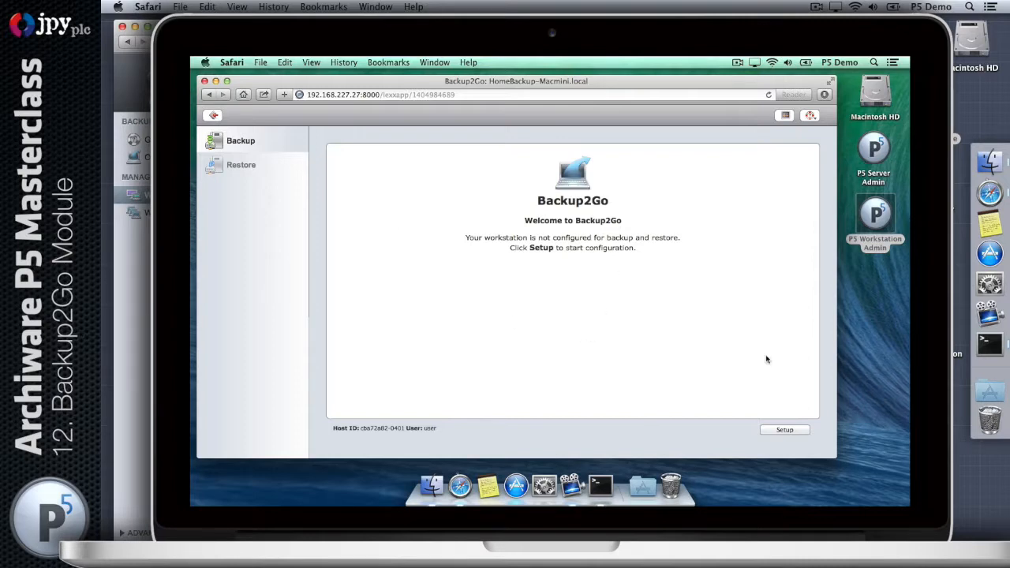
pyautogui.click(783, 430)
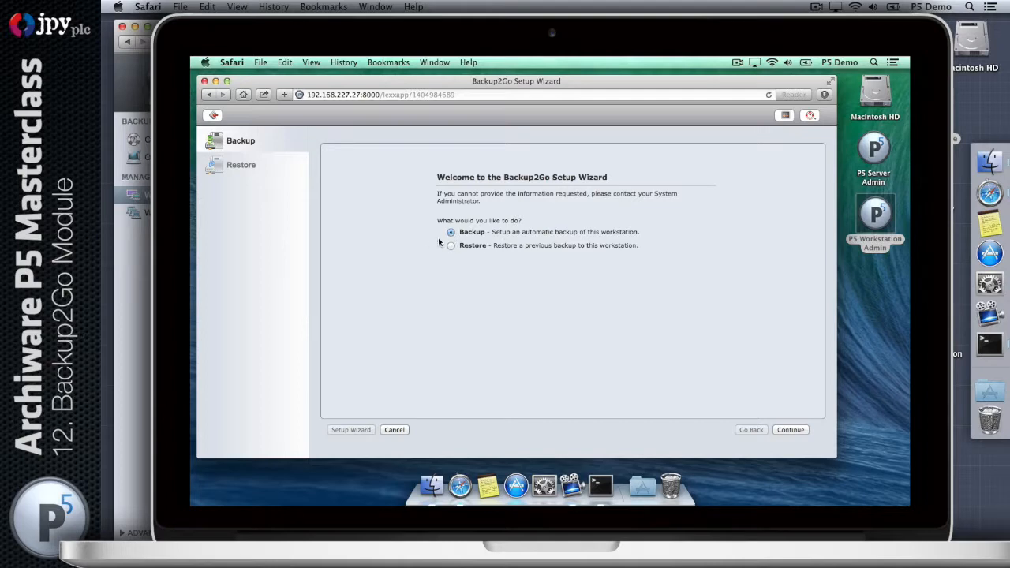
pyautogui.click(791, 430)
# Review the detected backup servers, keep the listed server selected, and enable manual entry of the backup server address
pyautogui.click(586, 214)
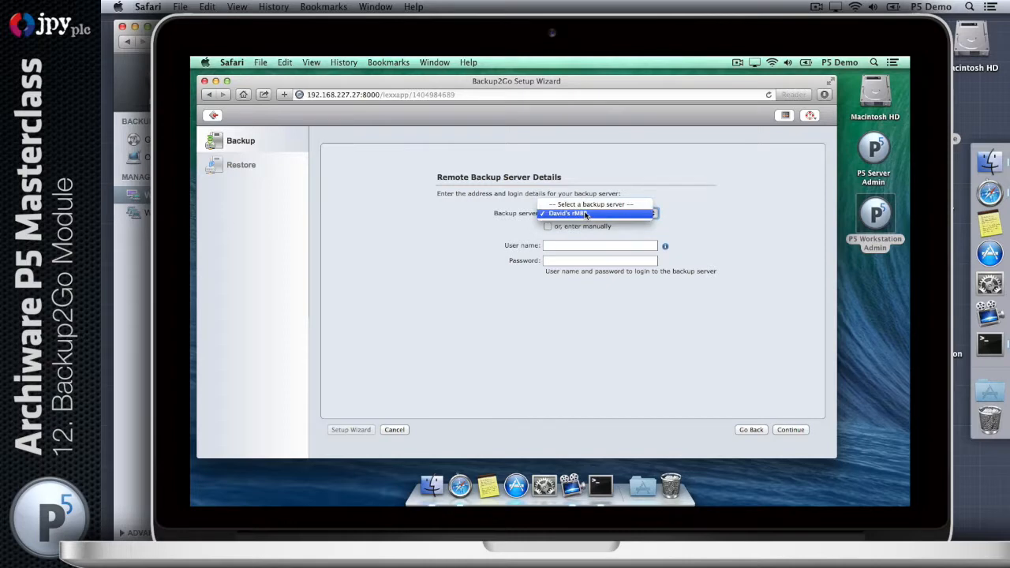
pyautogui.click(636, 229)
pyautogui.click(593, 215)
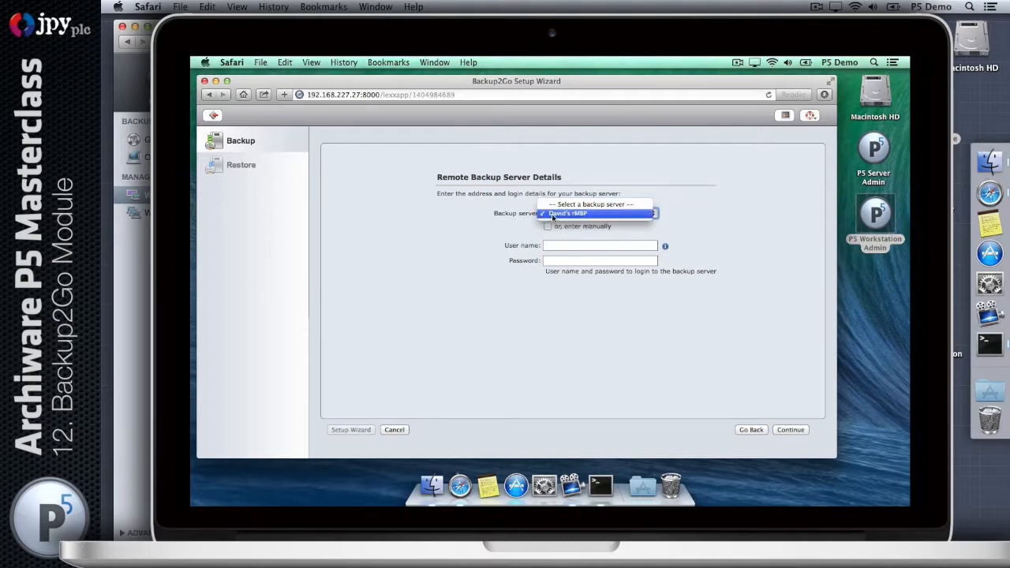
pyautogui.click(611, 213)
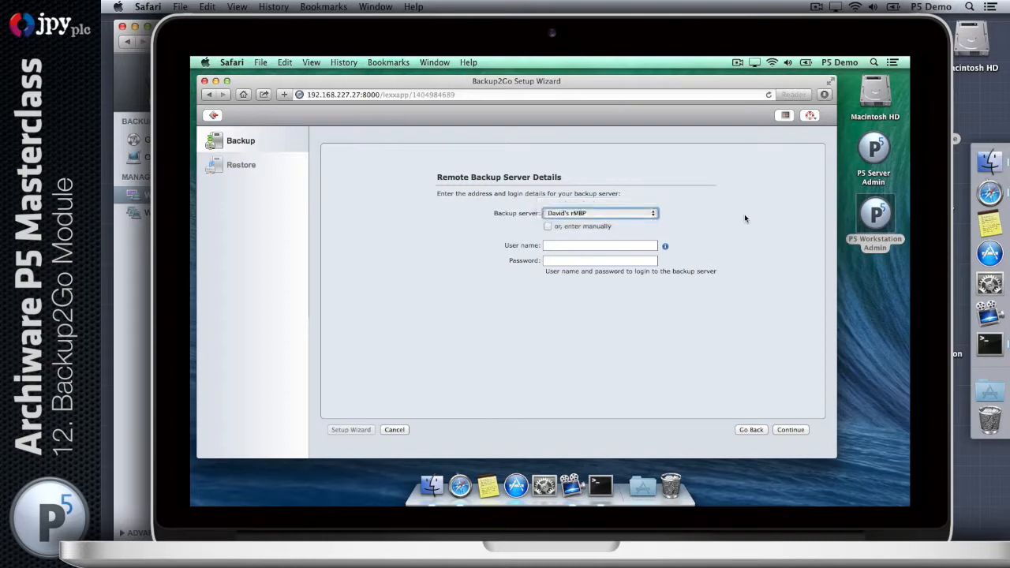
pyautogui.click(547, 226)
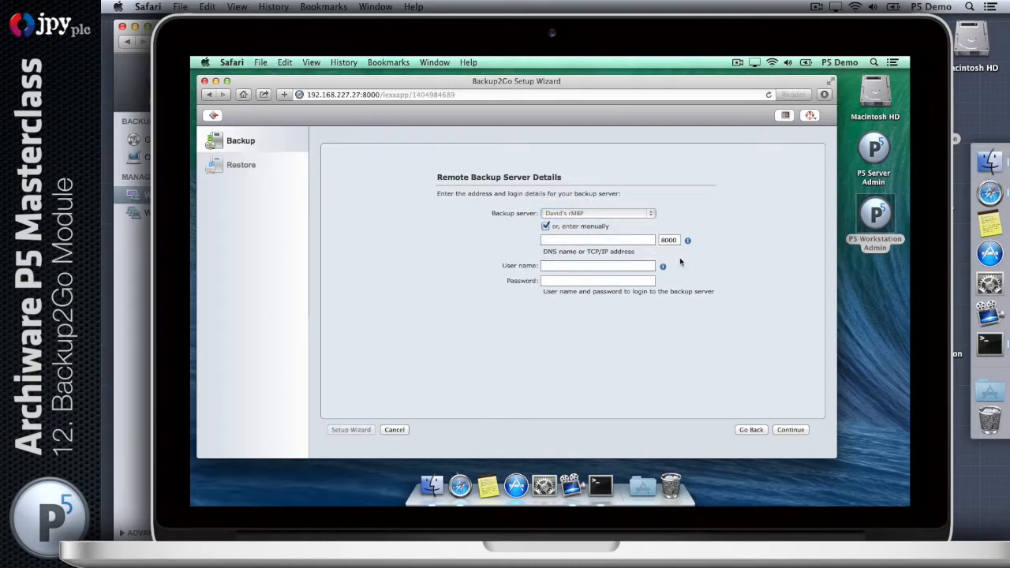
# Connect to backup server 192.168.227.20 as p5demo with the account password, and finish the setup by starting the initial backup immediately
pyautogui.click(624, 240)
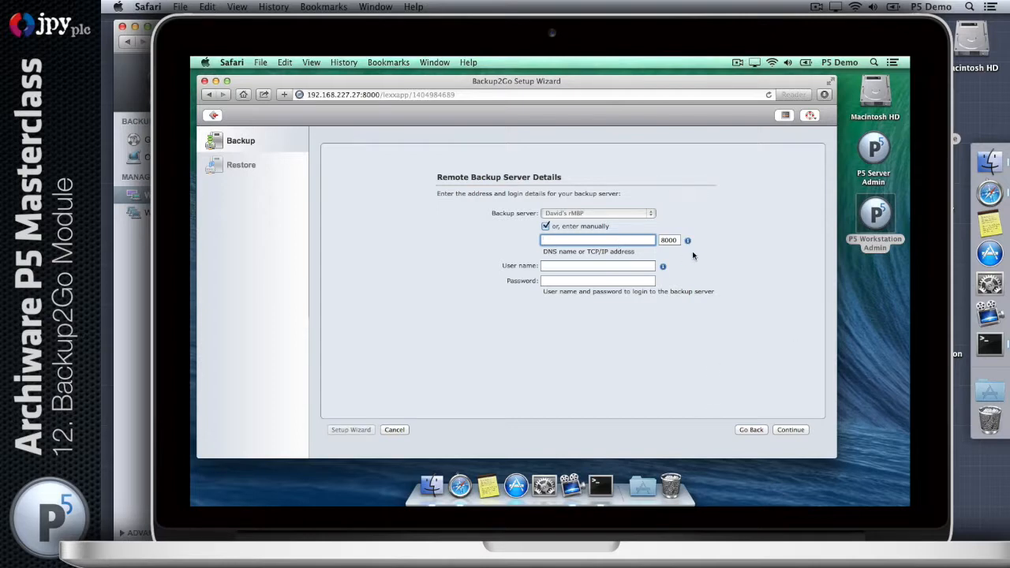
pyautogui.write('192.168.227.20')
pyautogui.press('Tab')
pyautogui.press('Tab')
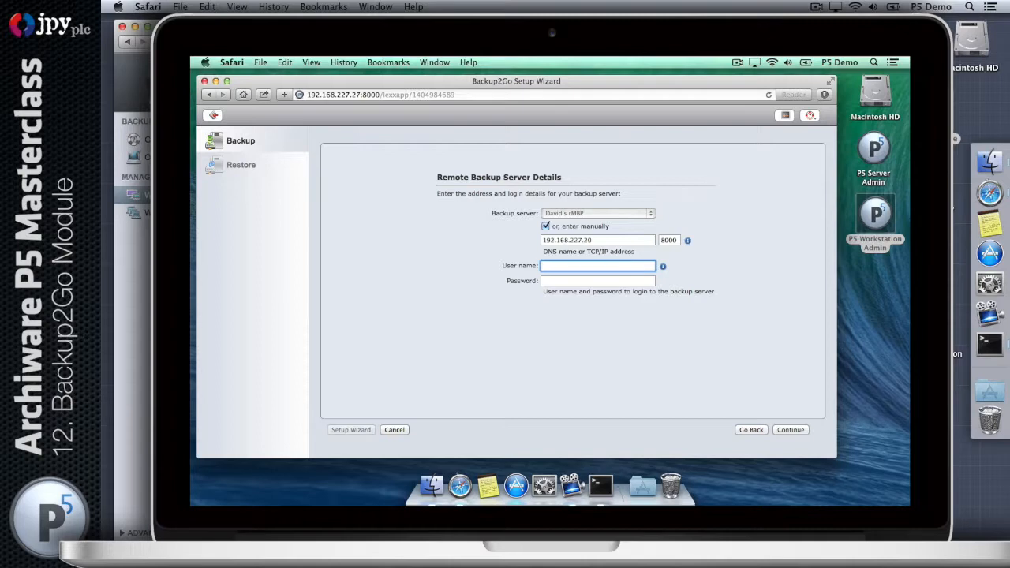
pyautogui.write('p5demo')
pyautogui.press('Tab')
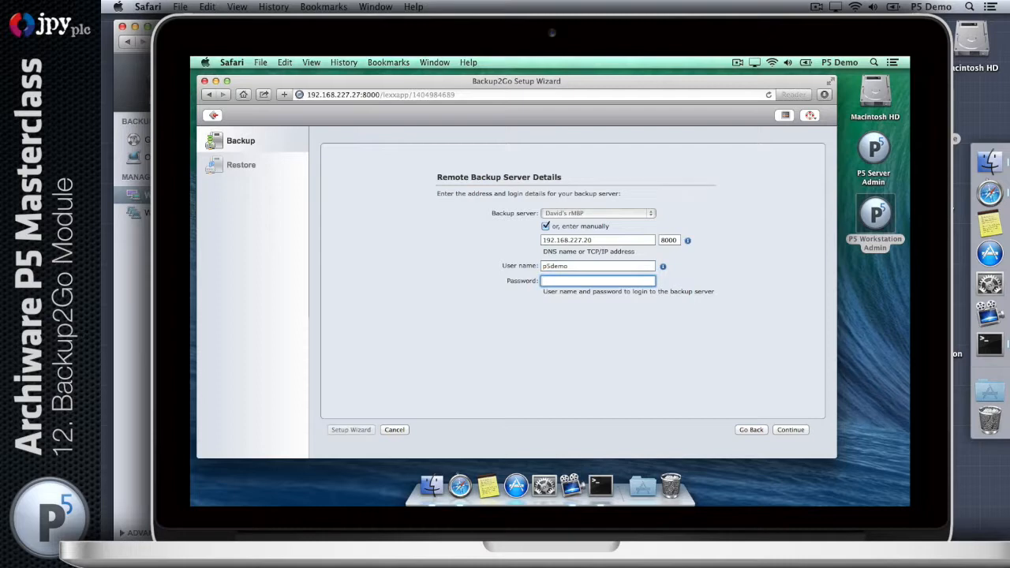
pyautogui.write('••••••••')
pyautogui.click(785, 429)
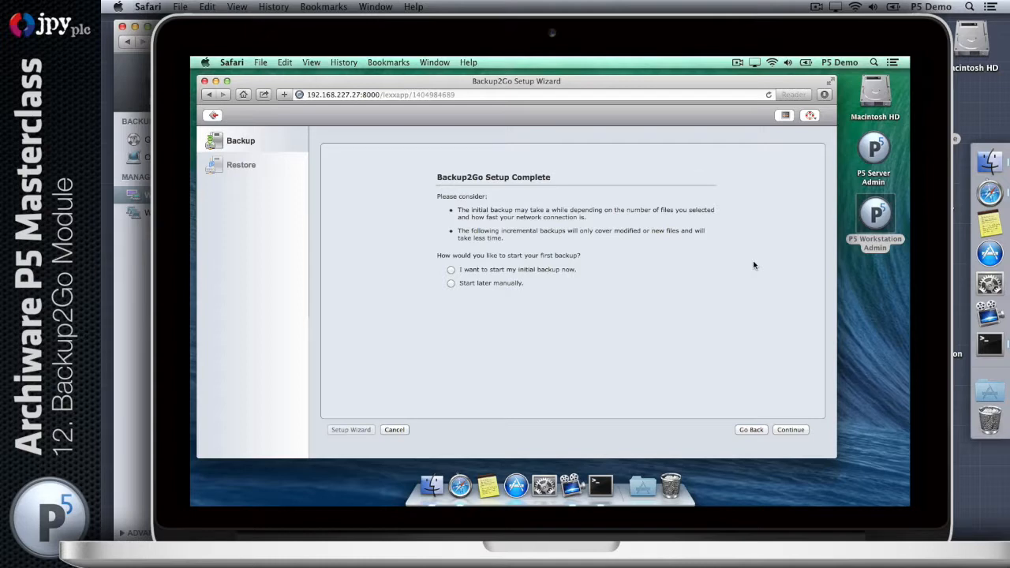
pyautogui.click(451, 270)
pyautogui.click(792, 430)
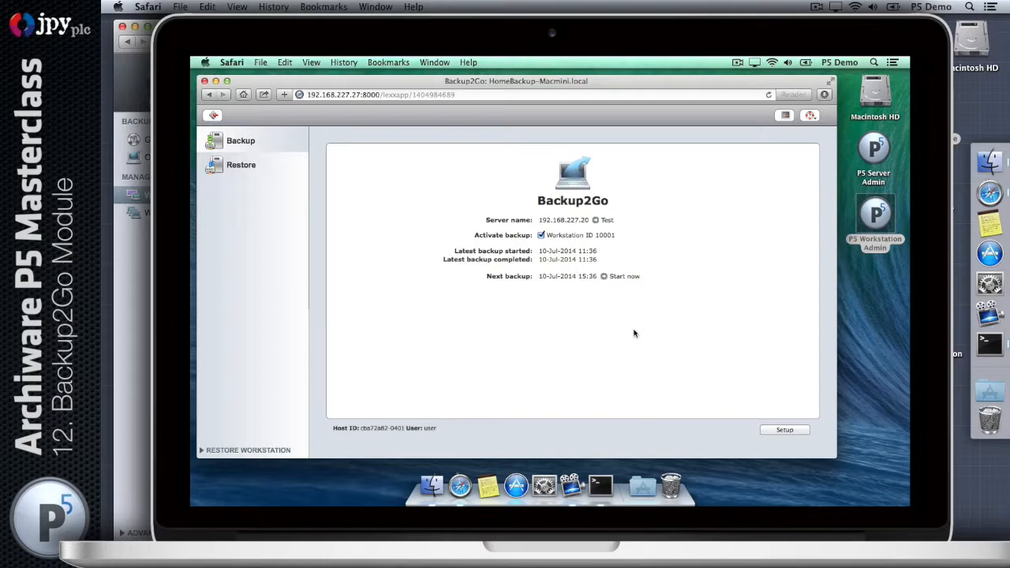
# Browse the backed-up files available for restore, looking into the admin and user folders under Users
pyautogui.click(254, 172)
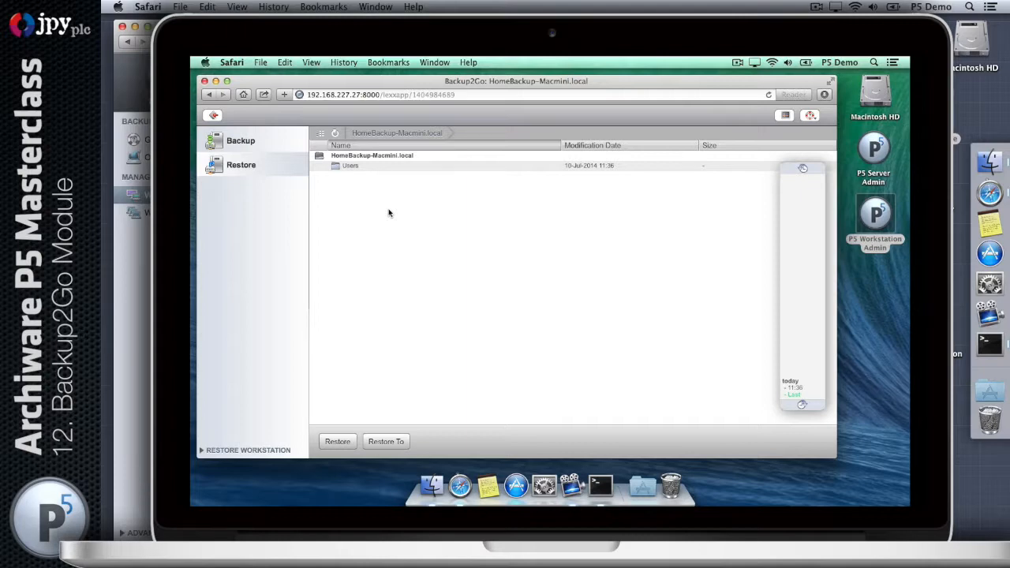
pyautogui.doubleClick(357, 165)
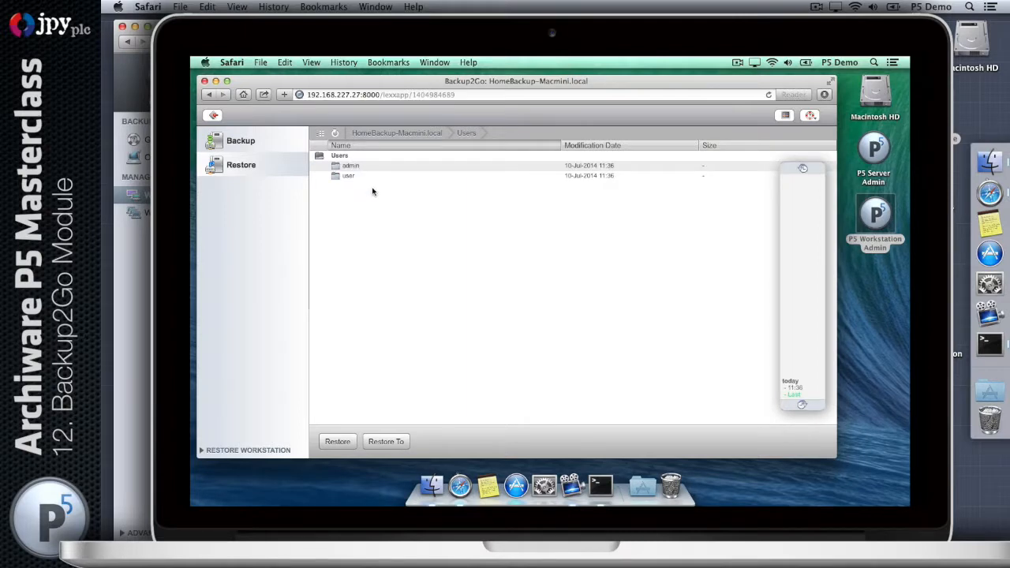
pyautogui.doubleClick(352, 166)
pyautogui.click(467, 133)
pyautogui.doubleClick(349, 176)
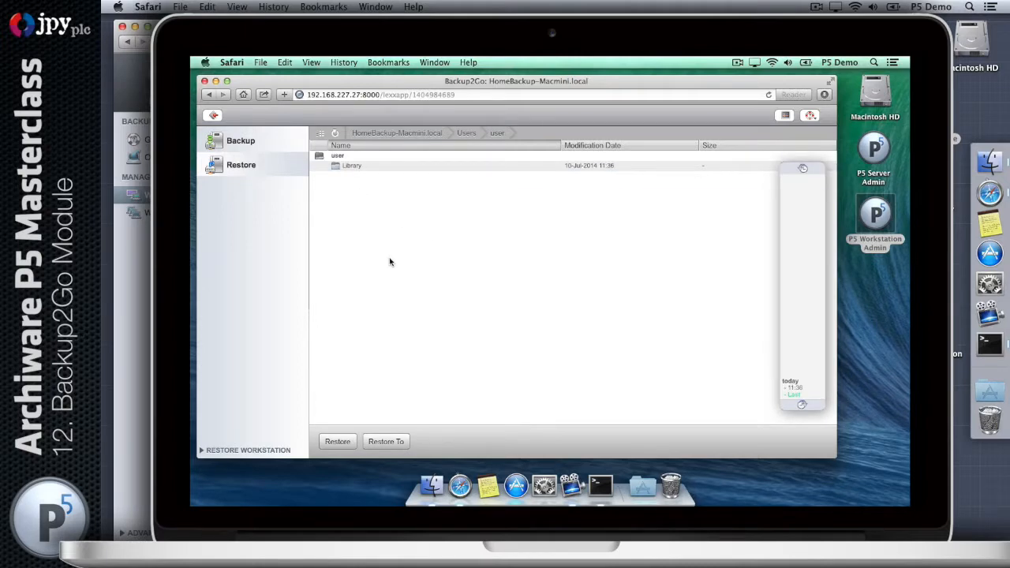
pyautogui.click(468, 134)
# Browse the backup through admin, Library, Application Support and AppStore down to the files in folder 444376097
pyautogui.doubleClick(349, 167)
pyautogui.click(361, 167)
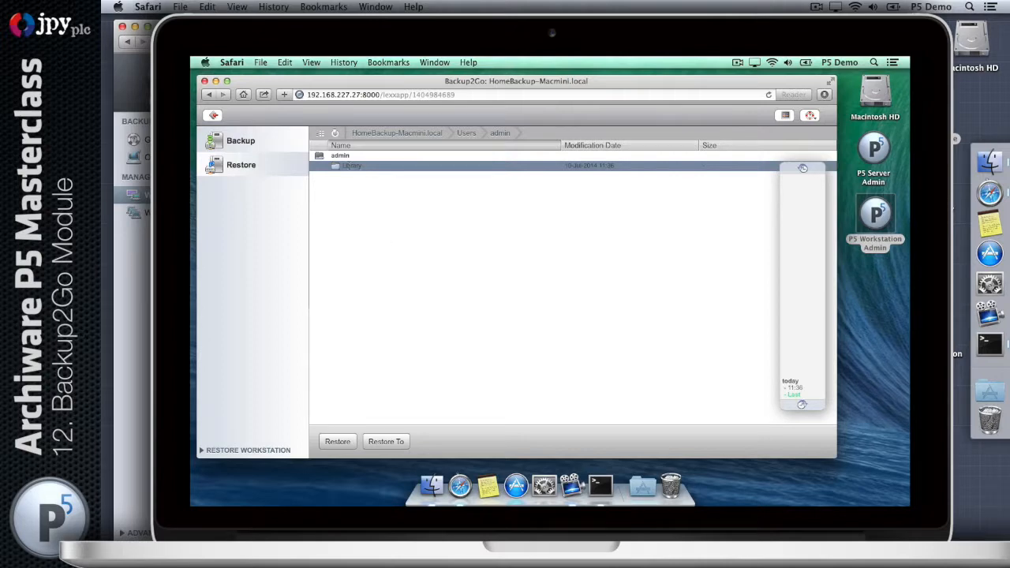
pyautogui.doubleClick(357, 166)
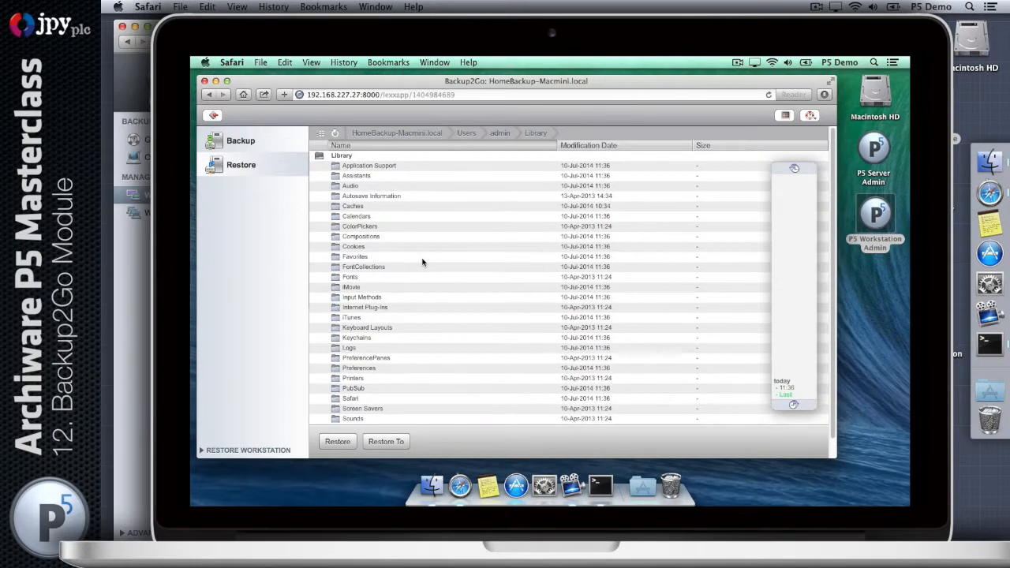
pyautogui.doubleClick(380, 167)
pyautogui.doubleClick(357, 166)
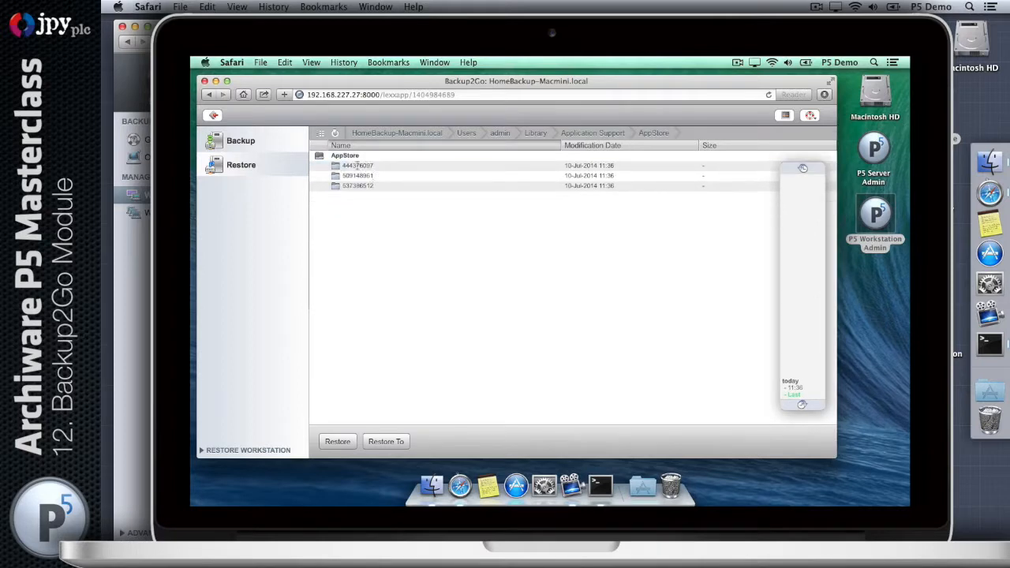
pyautogui.click(358, 164)
pyautogui.doubleClick(358, 166)
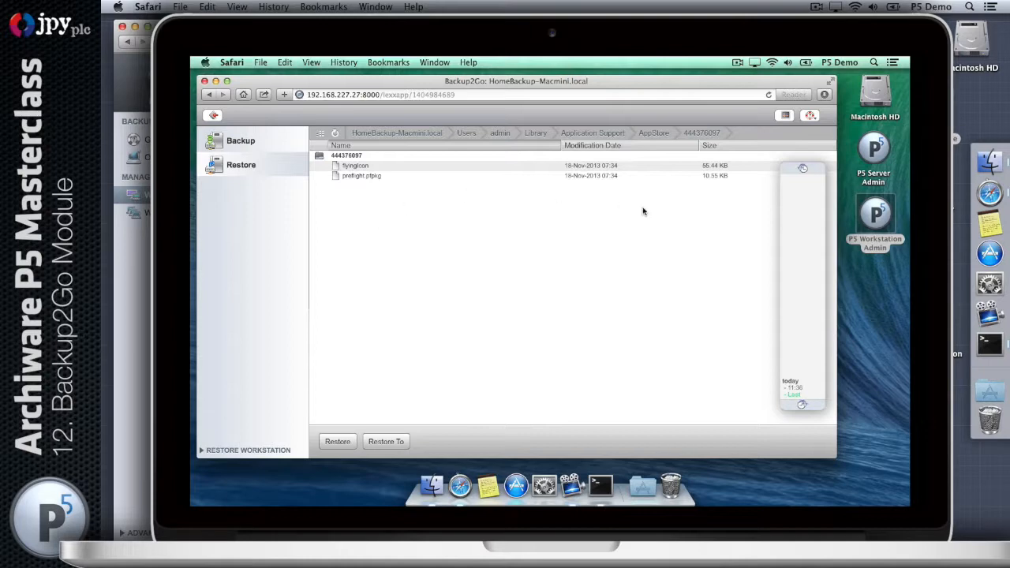
# Restore the AppStore folder from Application Support to the alternative location /Users/user/Desktop
pyautogui.click(610, 134)
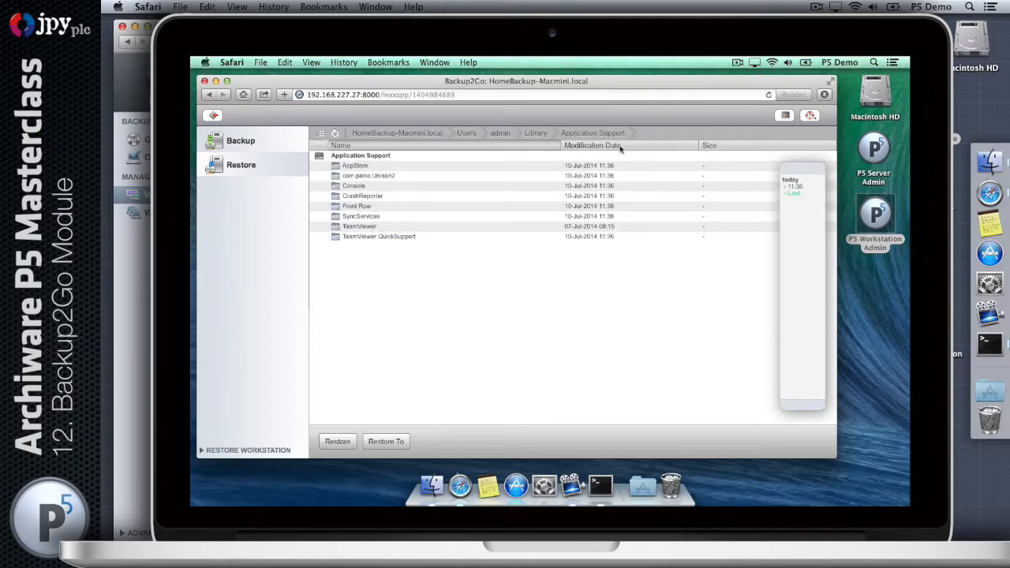
pyautogui.click(354, 167)
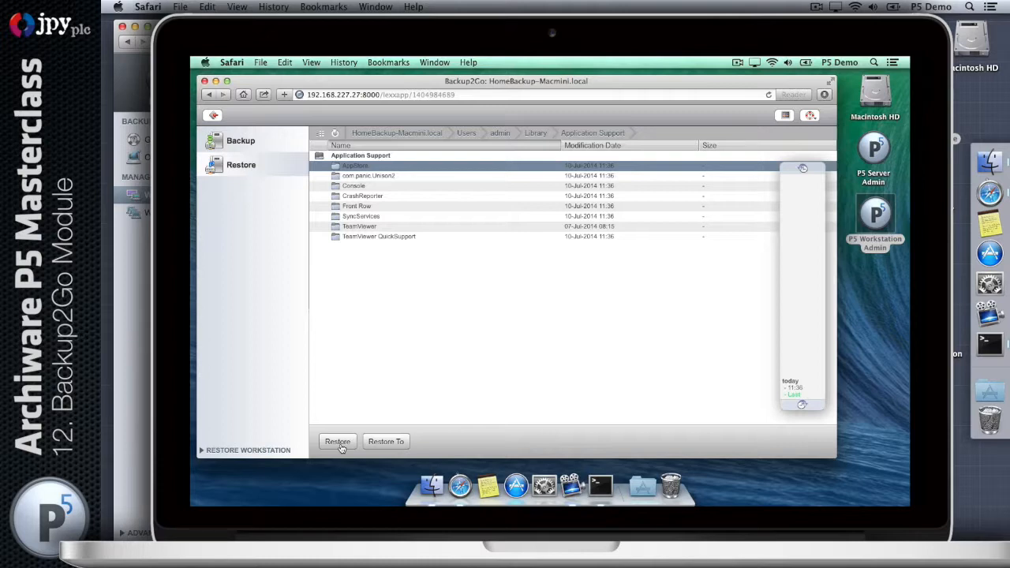
pyautogui.click(386, 443)
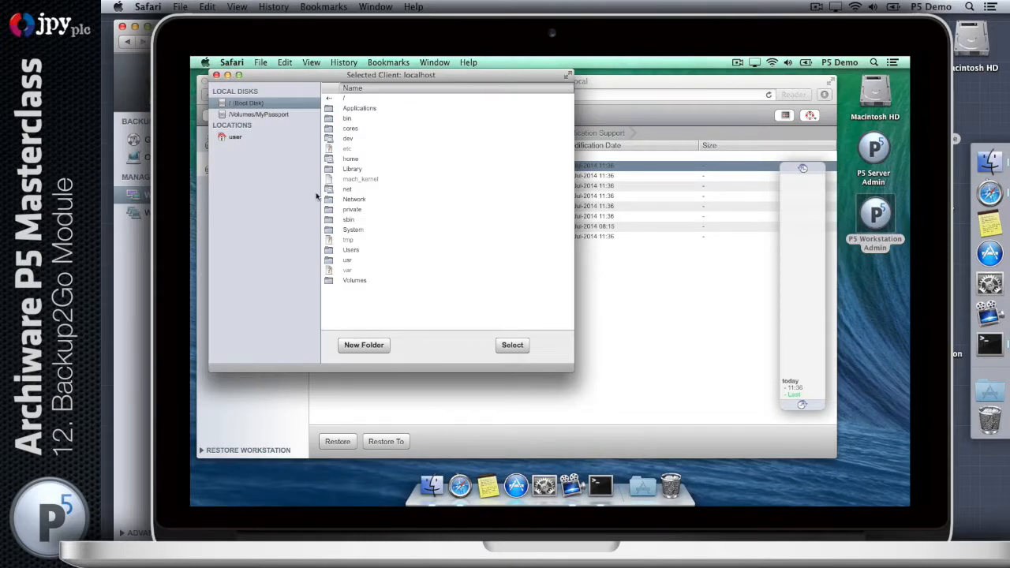
pyautogui.click(234, 138)
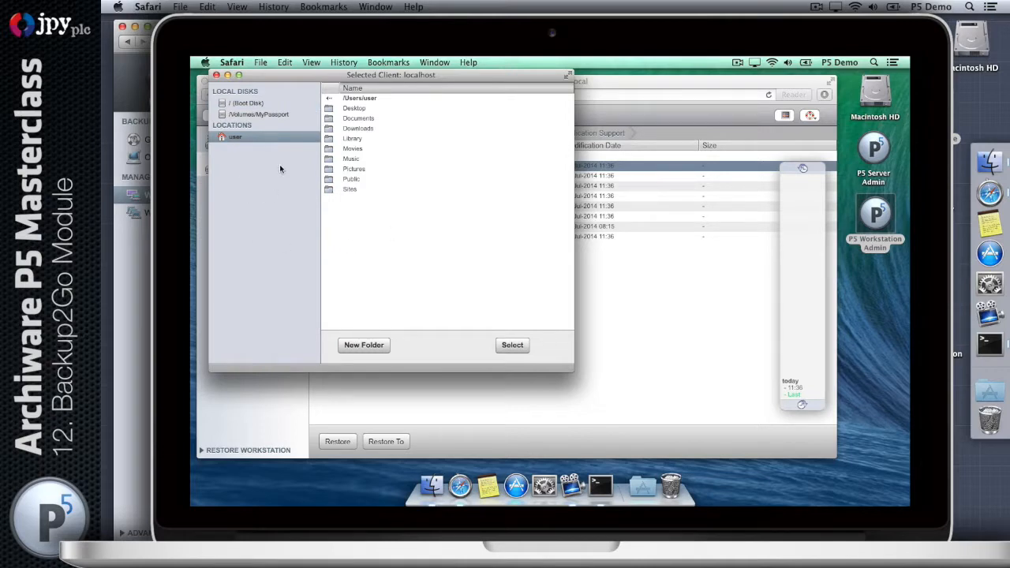
pyautogui.click(250, 104)
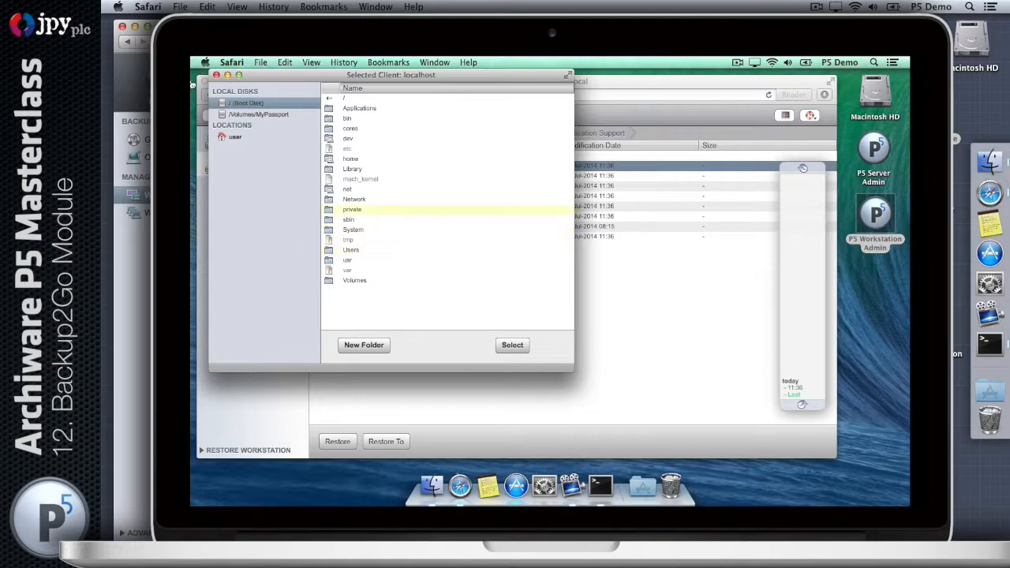
pyautogui.click(231, 137)
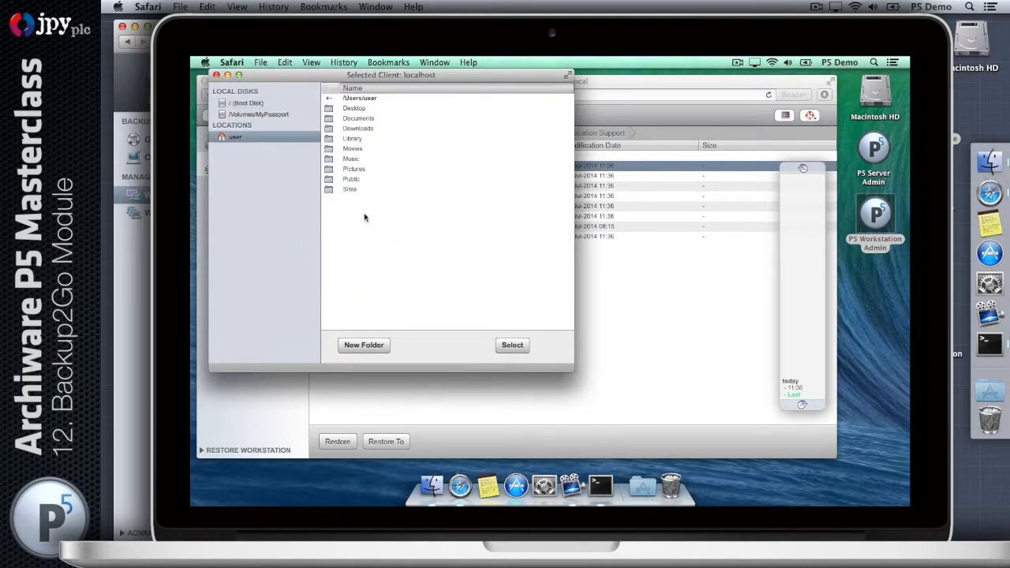
pyautogui.doubleClick(357, 112)
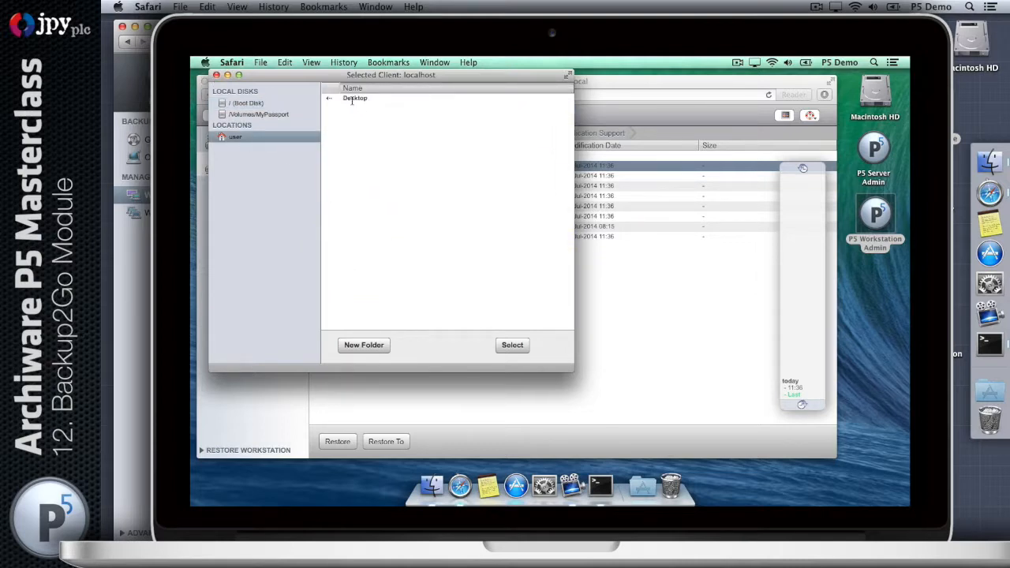
pyautogui.click(354, 99)
pyautogui.click(512, 347)
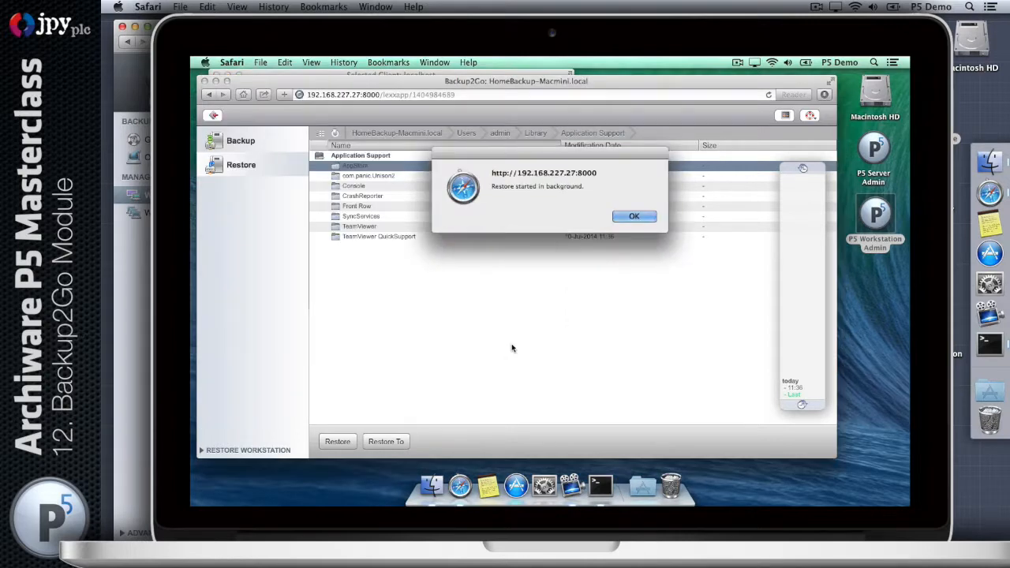
pyautogui.click(642, 218)
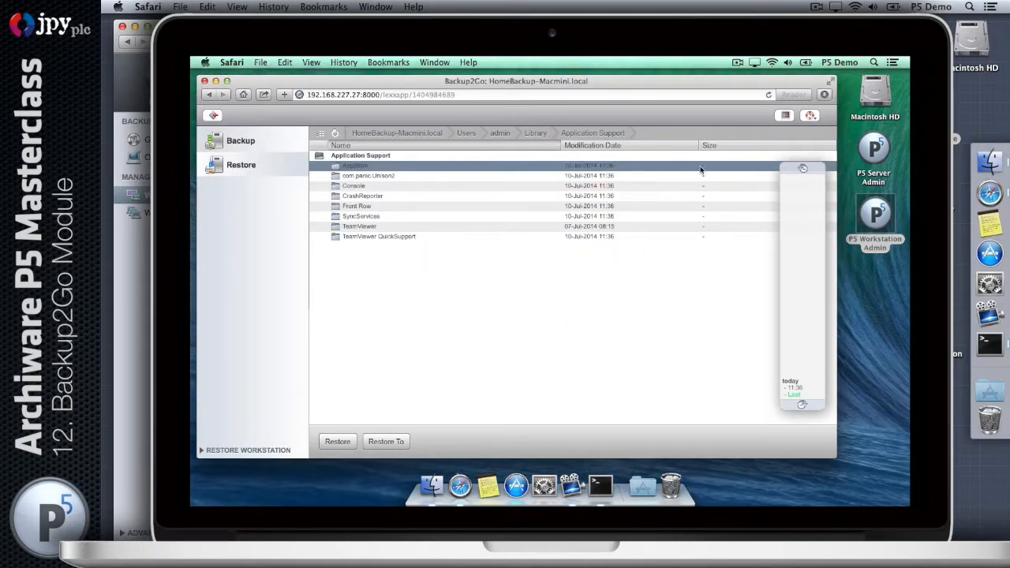
# Check the restore job's progress in the Job Monitor and close the monitor
pyautogui.click(784, 116)
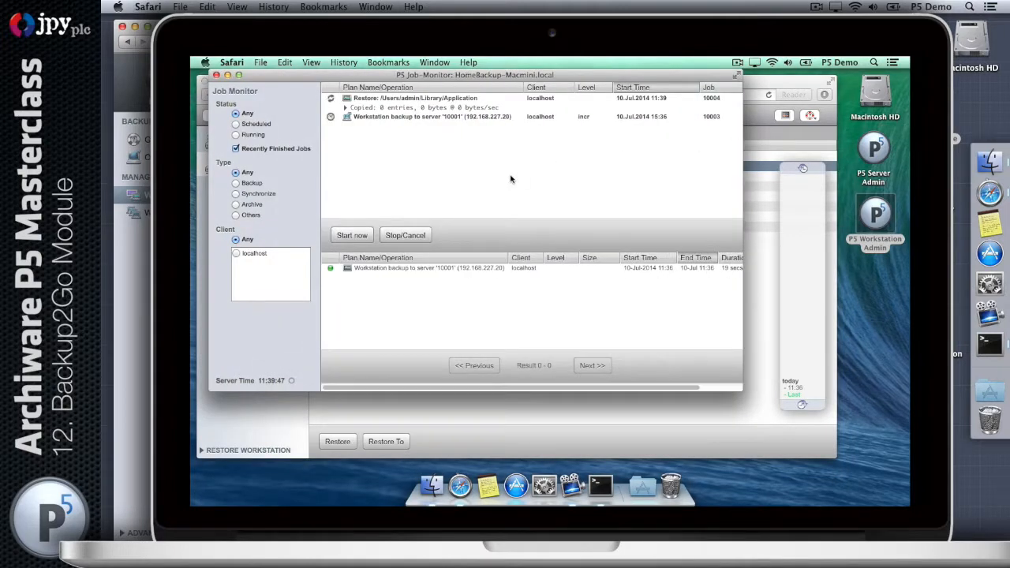
pyautogui.click(345, 107)
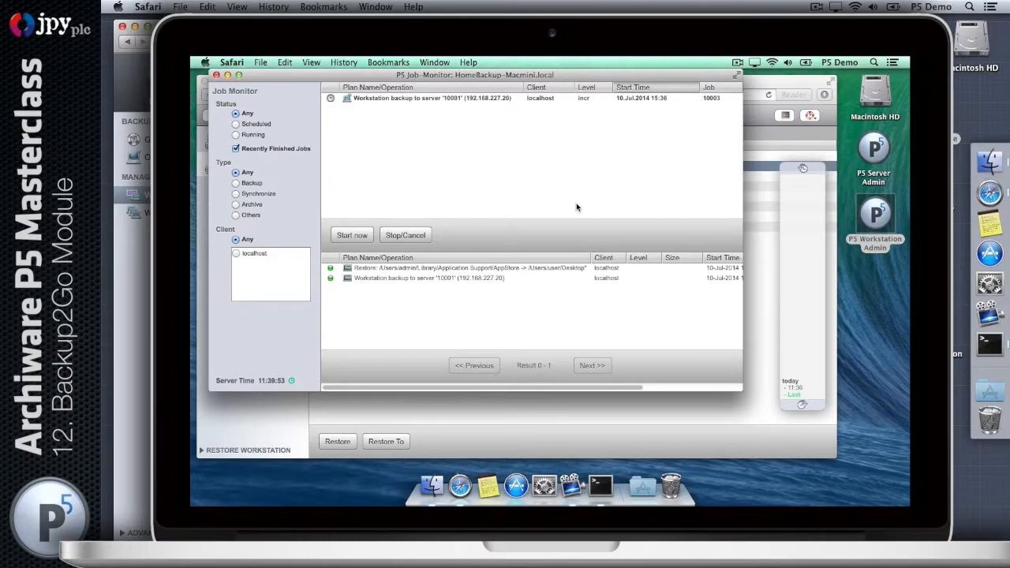
pyautogui.click(216, 75)
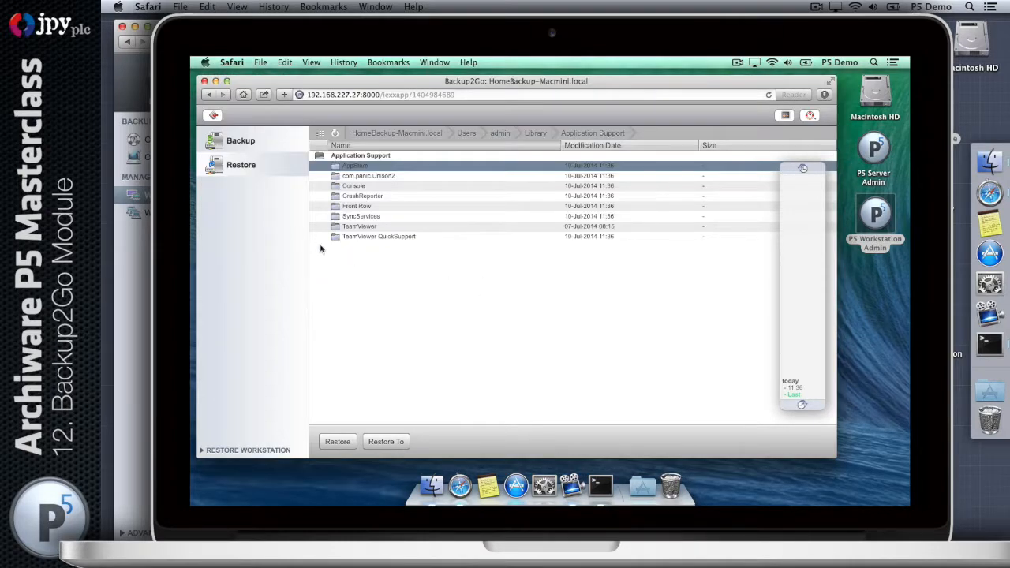
# Go back to the Backup2Go backup page and start a workstation backup immediately
pyautogui.click(251, 166)
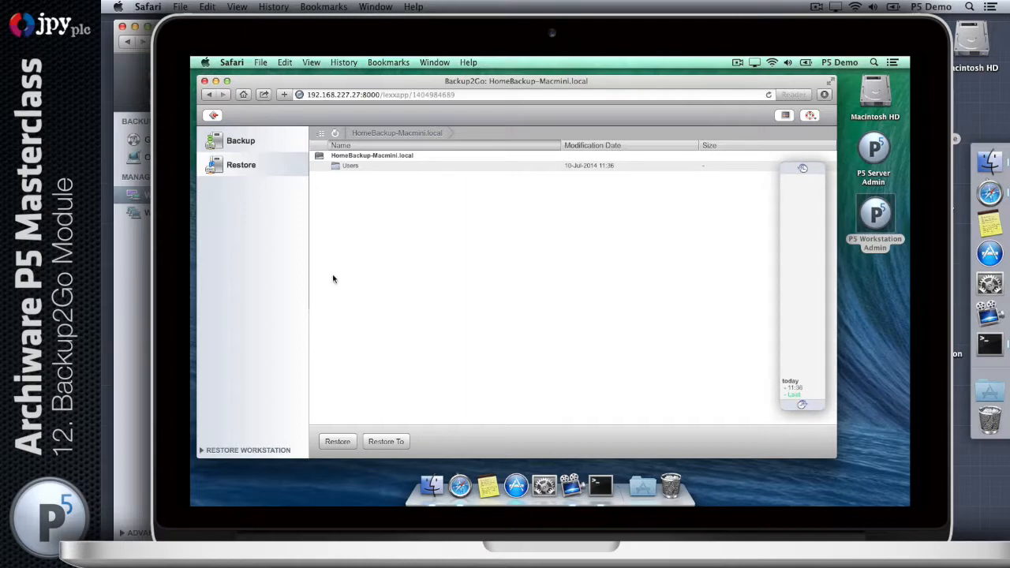
pyautogui.click(241, 144)
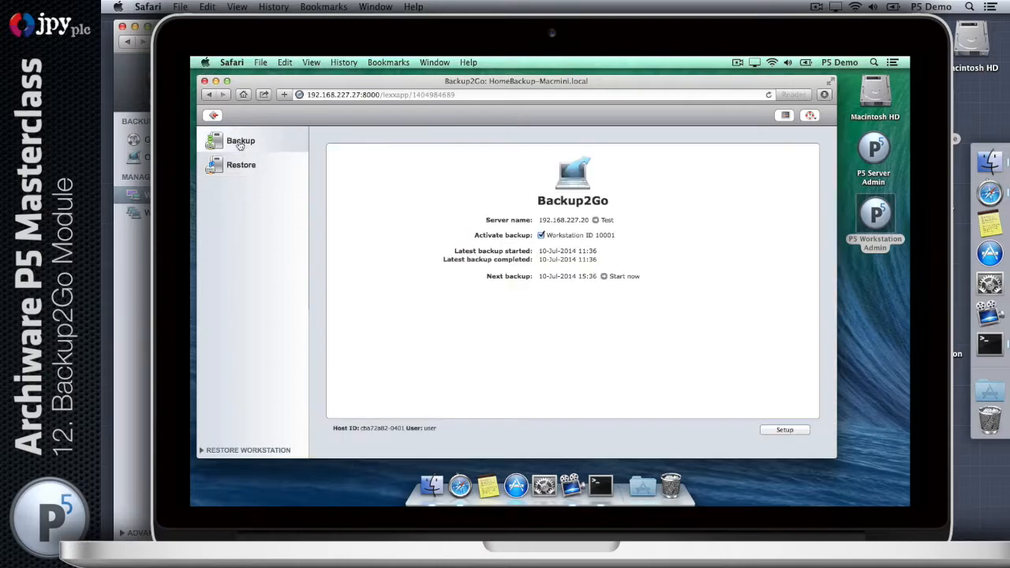
pyautogui.click(619, 278)
# Compare today's 11:36 and 11:40 snapshots among the restorable files, and browse the 11:40 one to the admin user's folder
pyautogui.click(251, 164)
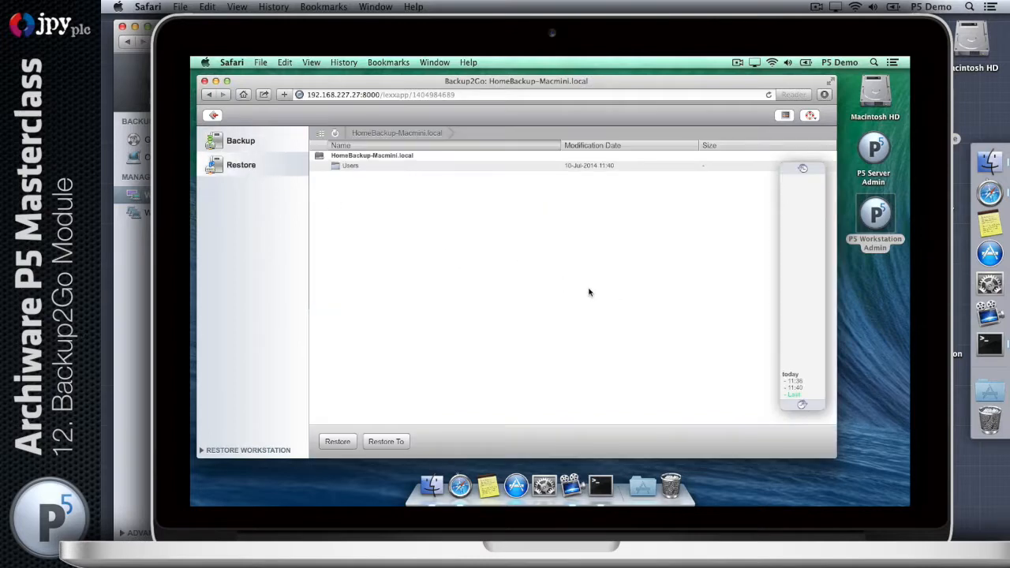
pyautogui.click(797, 381)
pyautogui.click(793, 387)
pyautogui.doubleClick(343, 165)
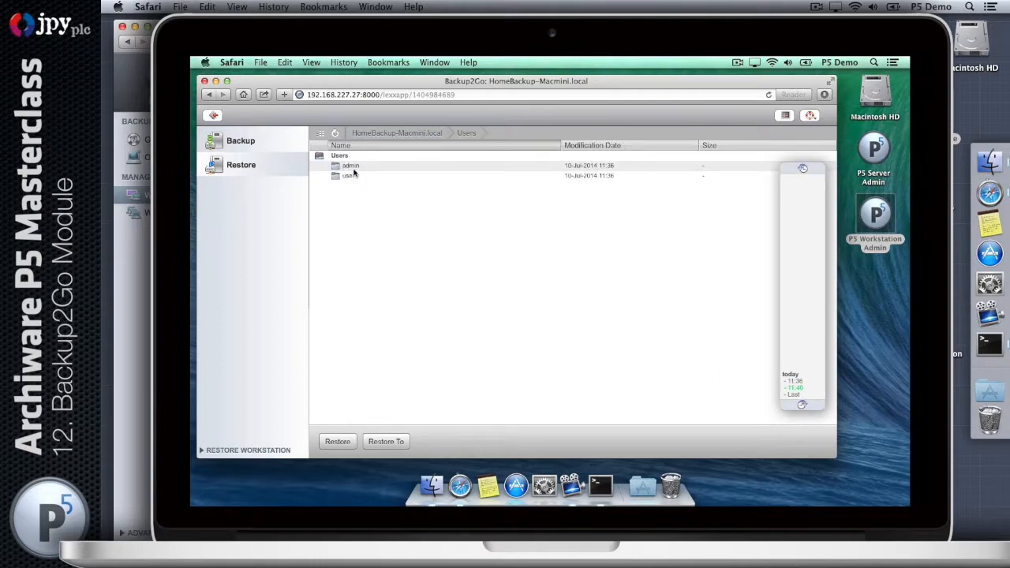
pyautogui.doubleClick(353, 167)
pyautogui.doubleClick(352, 168)
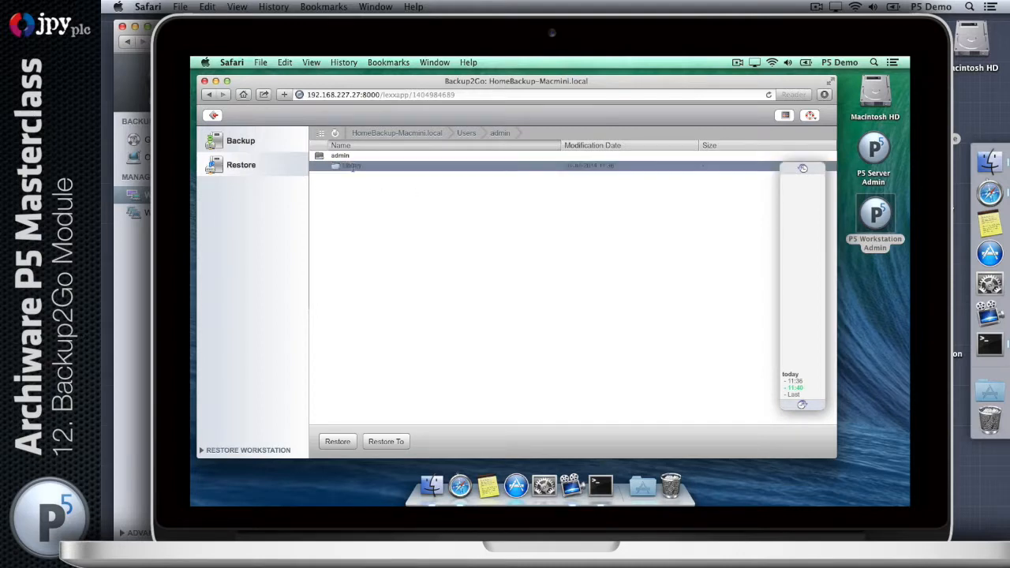
pyautogui.click(439, 134)
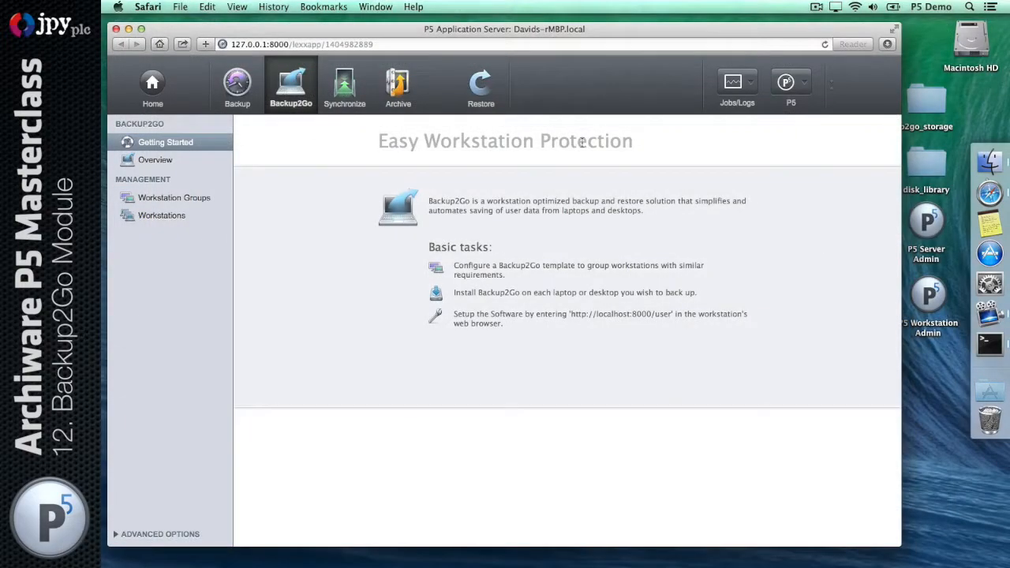
# On the P5 server, review the Backup2Go Overview and the Workstations list
pyautogui.click(231, 160)
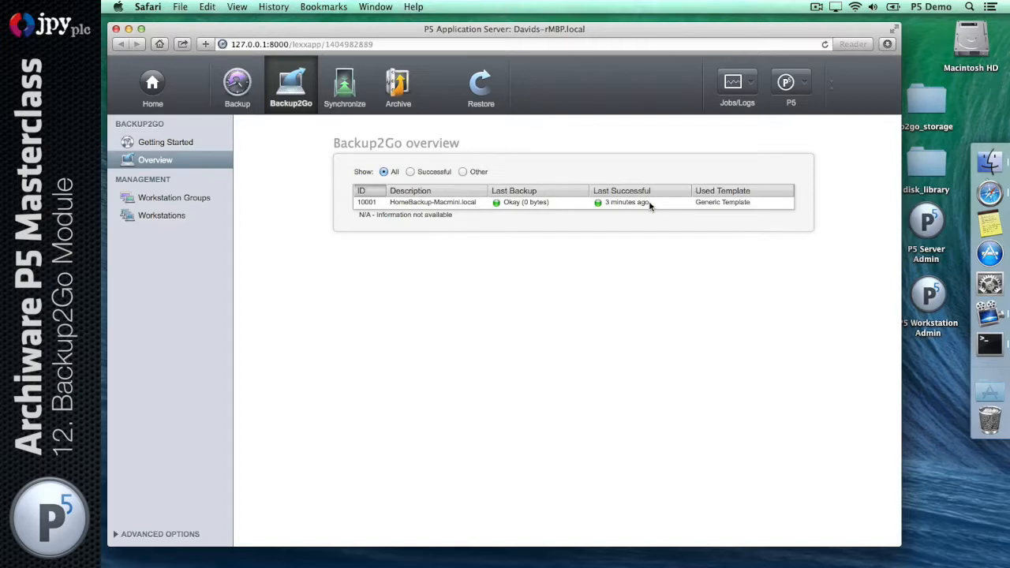
pyautogui.click(172, 219)
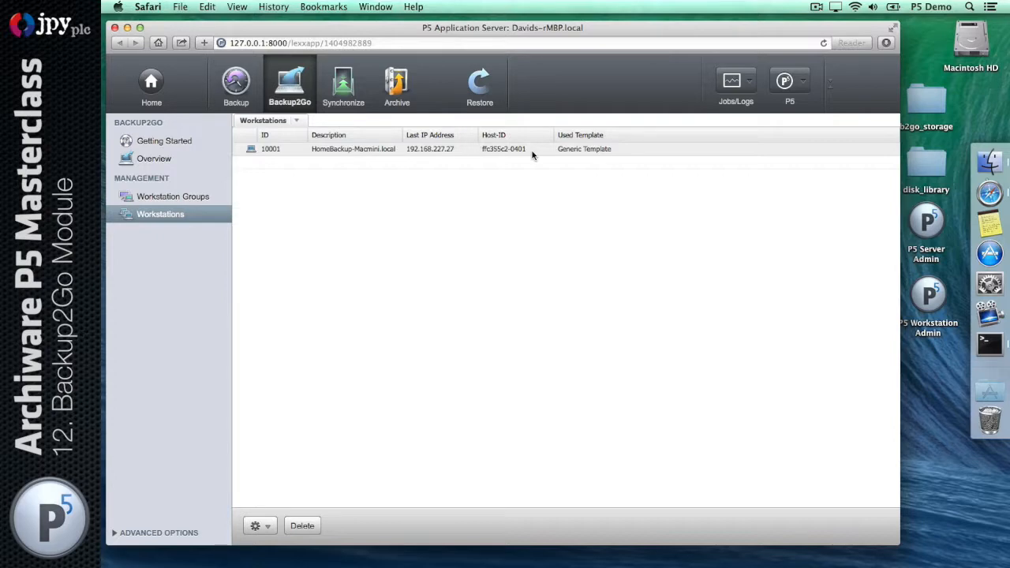
# Open the HomeBackup-Macmini.local workstation's configuration and review its template choices, Host-ID and status setting
pyautogui.click(455, 150)
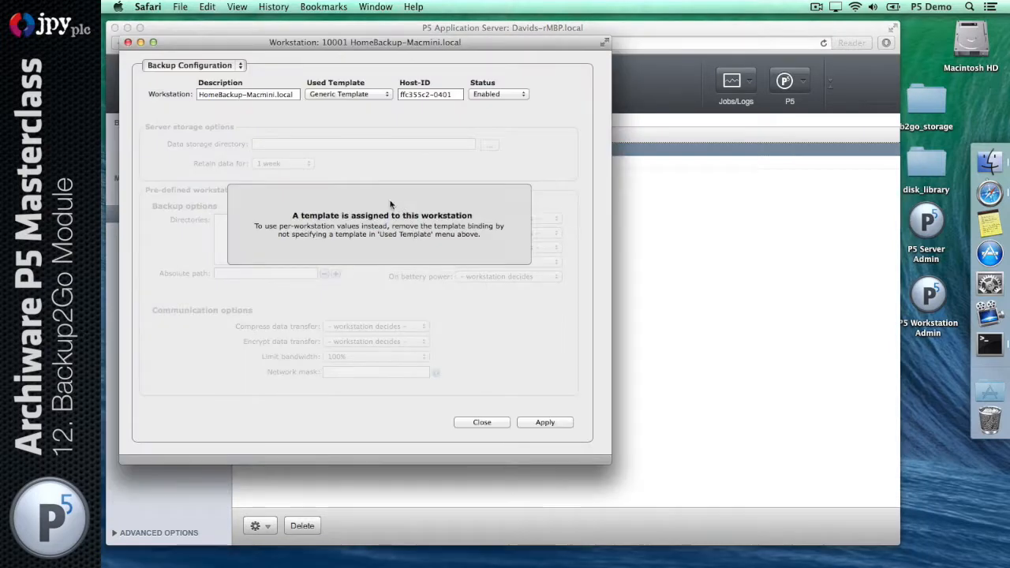
pyautogui.moveTo(191, 42); pyautogui.dragTo(388, 61)
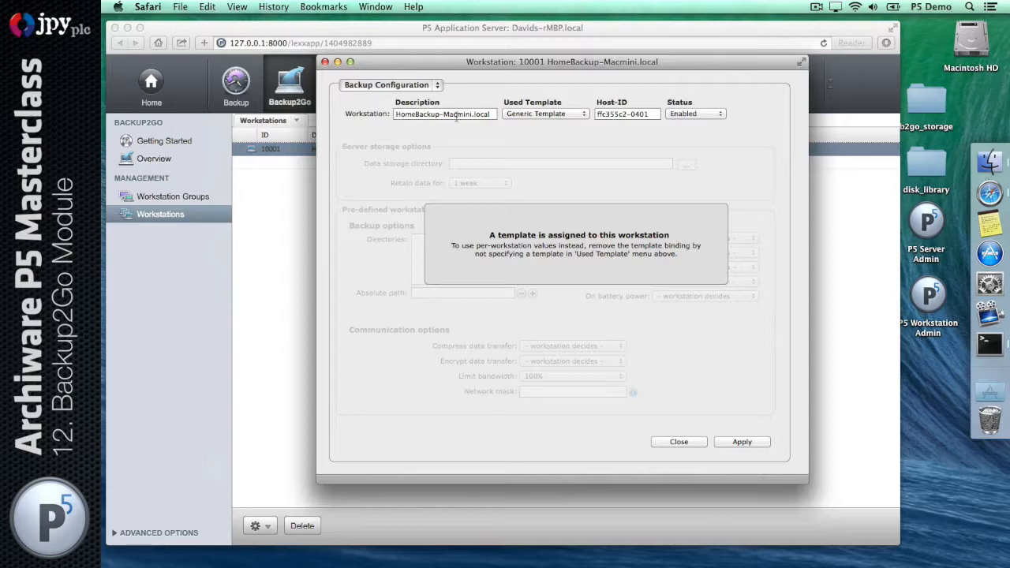
pyautogui.click(544, 114)
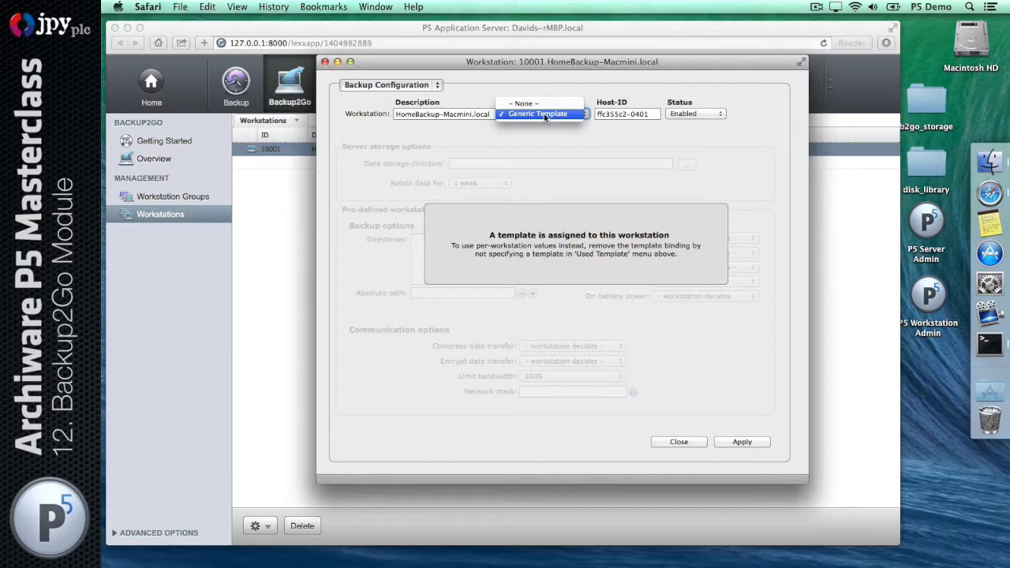
pyautogui.click(544, 114)
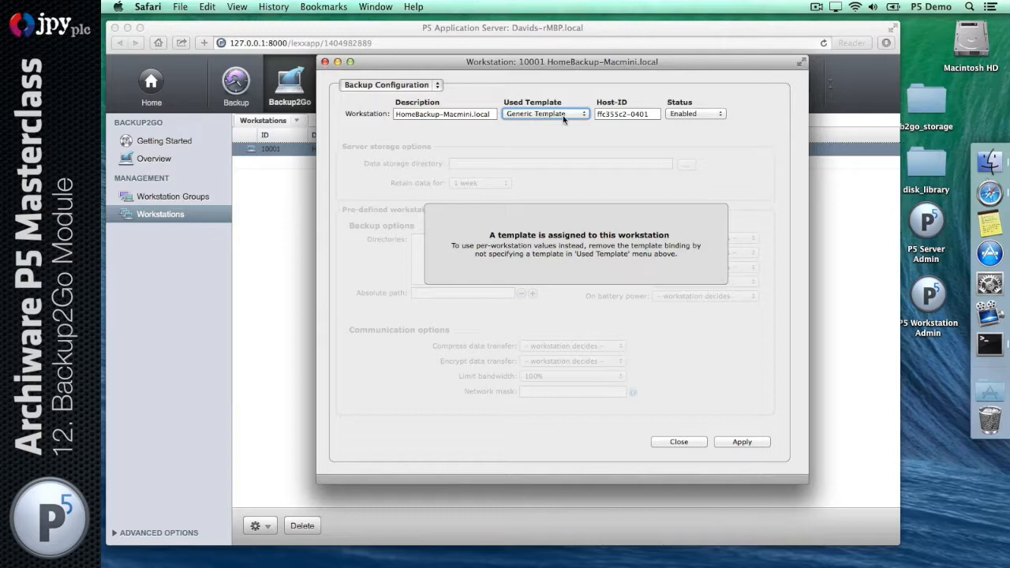
pyautogui.click(606, 114)
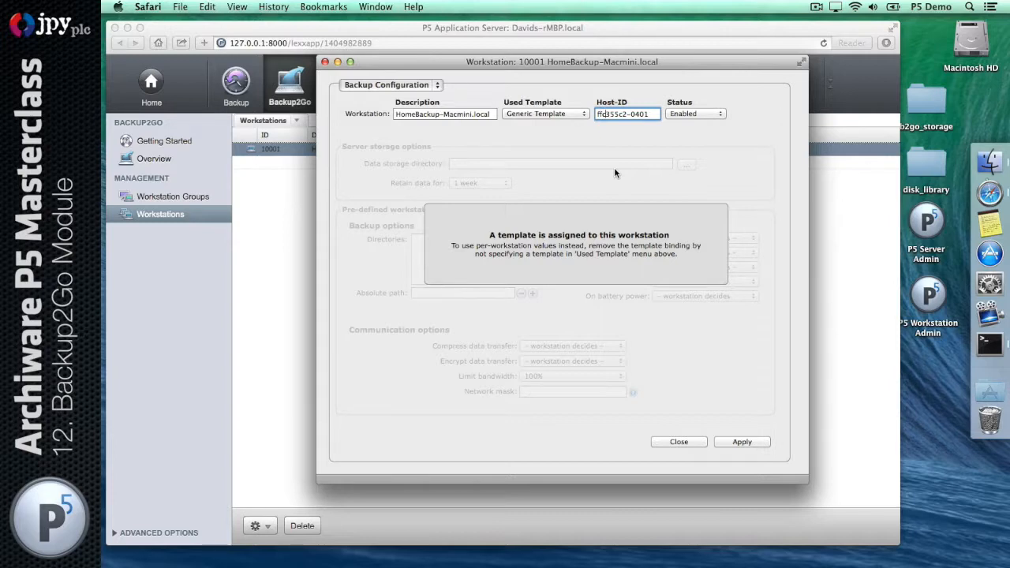
pyautogui.click(718, 115)
pyautogui.click(718, 114)
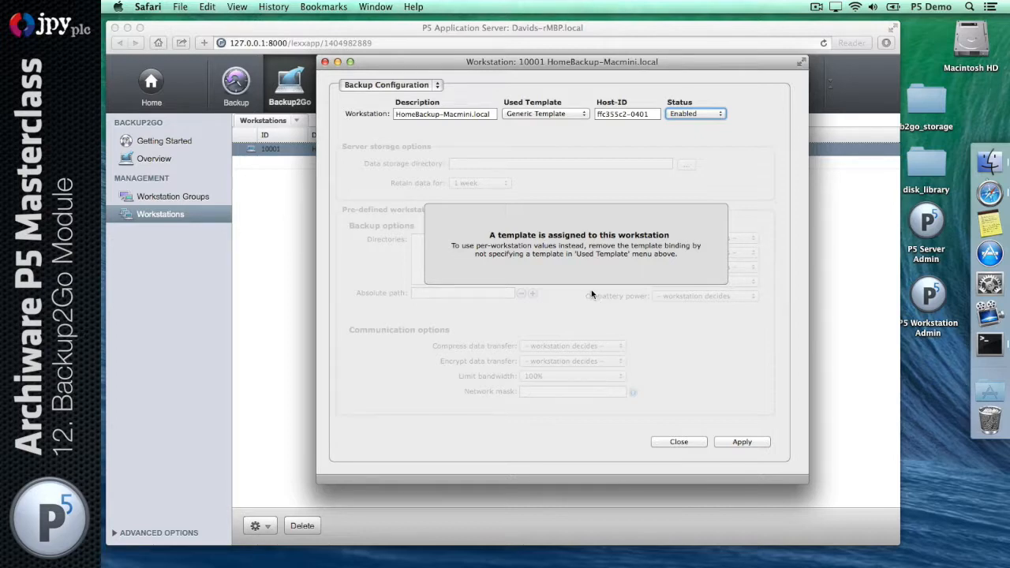
# Remove the workstation's template binding by applying None as used template, and examine its own data storage directory
pyautogui.click(546, 115)
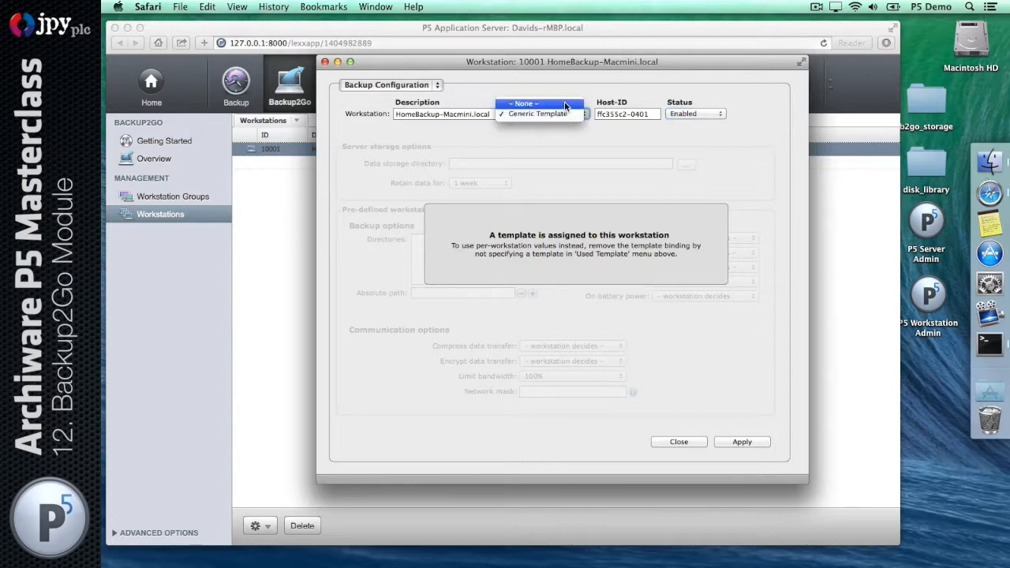
pyautogui.click(564, 104)
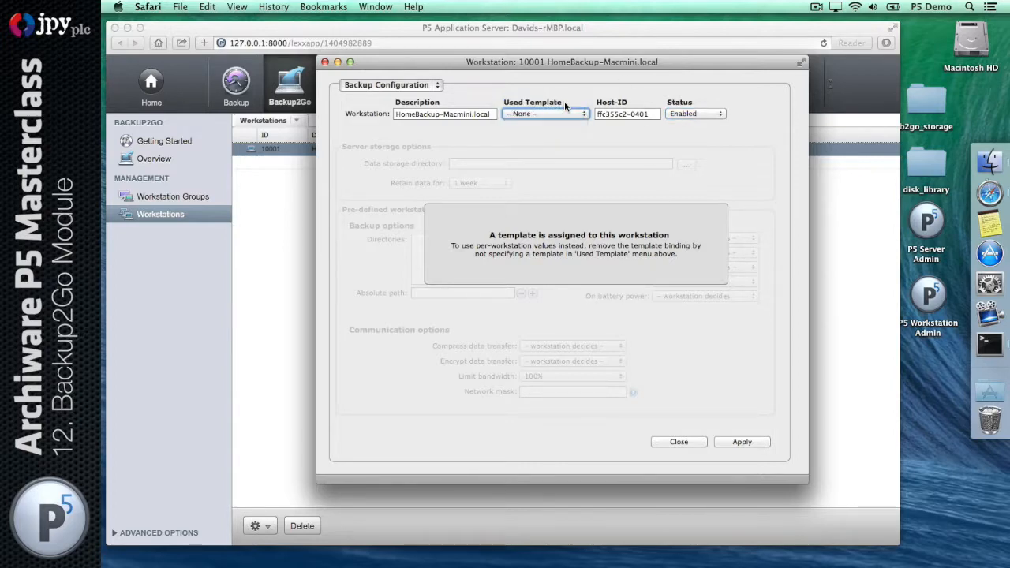
pyautogui.click(729, 443)
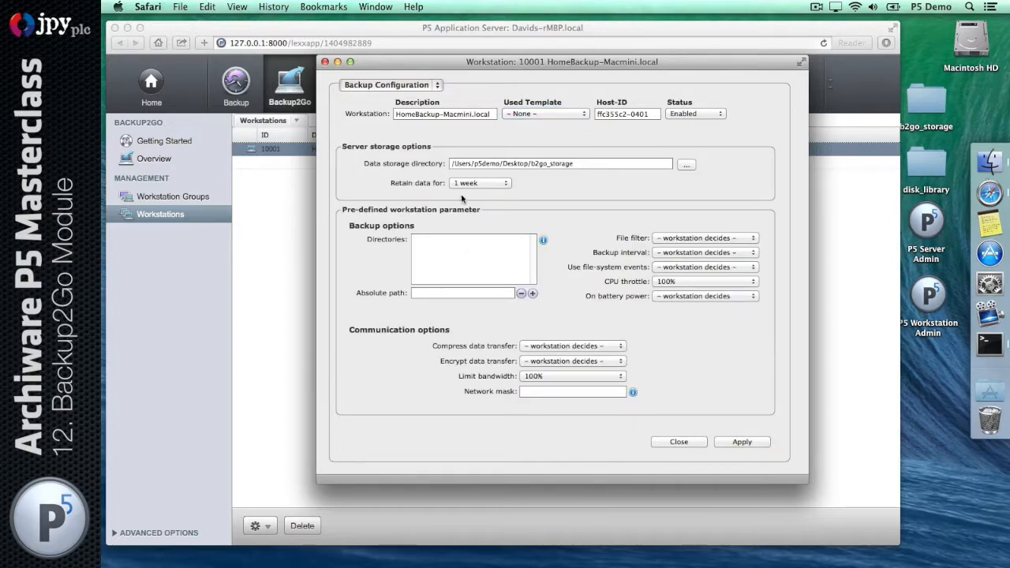
pyautogui.tripleClick(613, 164)
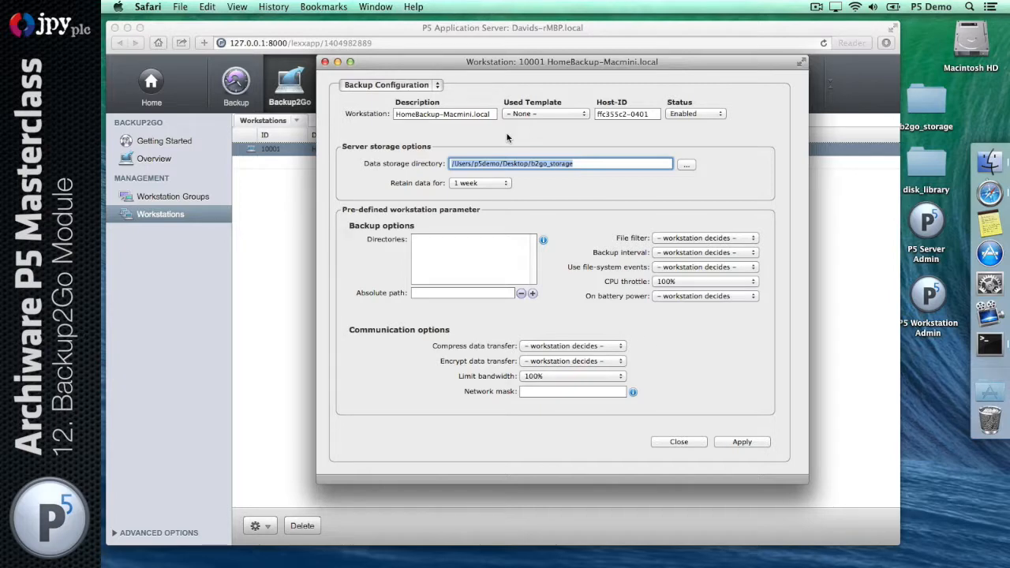
# Reassign the Generic Template to the workstation, apply the change and close its configuration
pyautogui.click(544, 114)
pyautogui.click(544, 127)
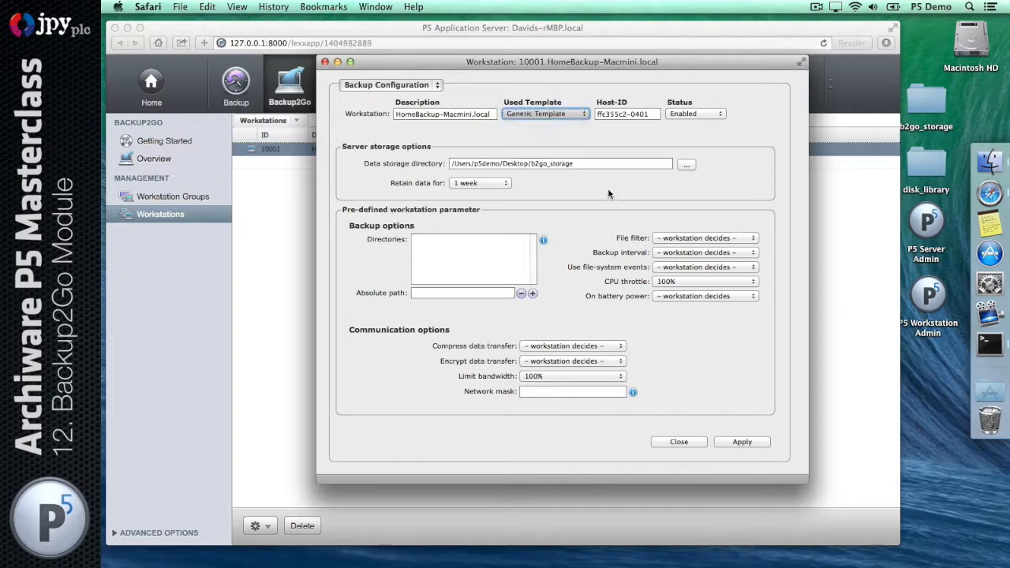
pyautogui.click(740, 441)
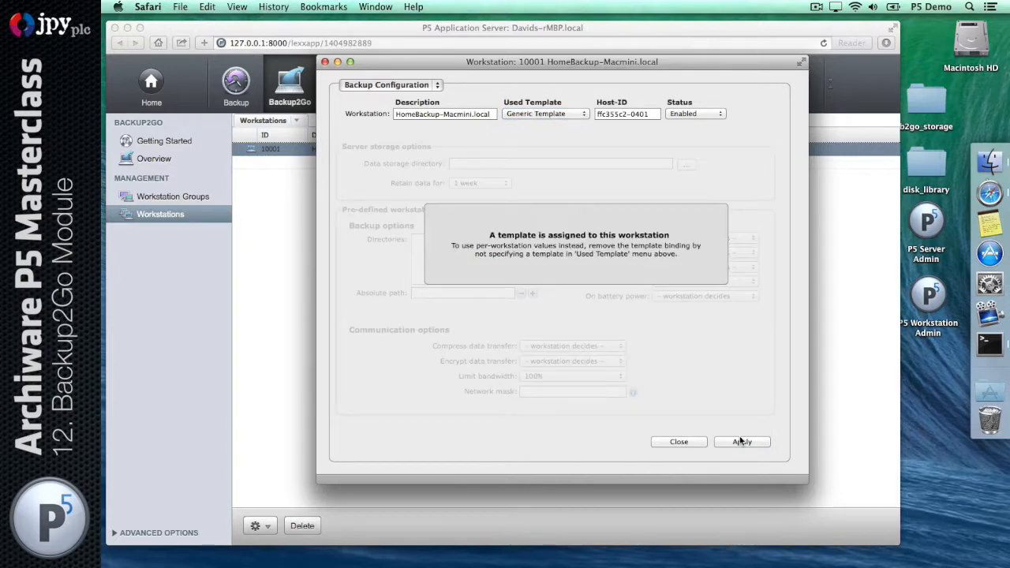
pyautogui.click(656, 441)
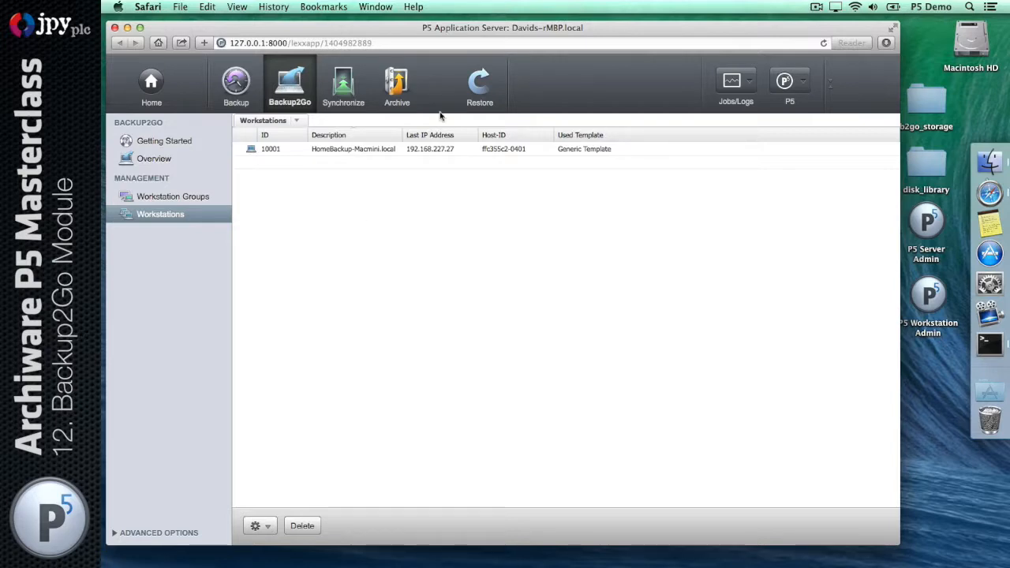
# Open the HomeBackup-Macmini.local repository among the server's restorable Backup2Go data
pyautogui.click(477, 91)
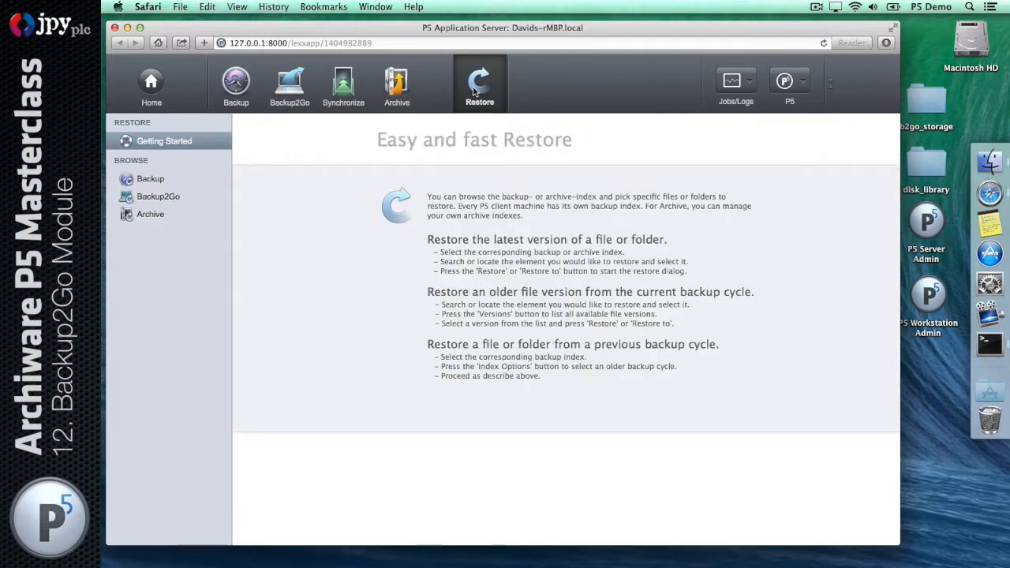
pyautogui.click(191, 203)
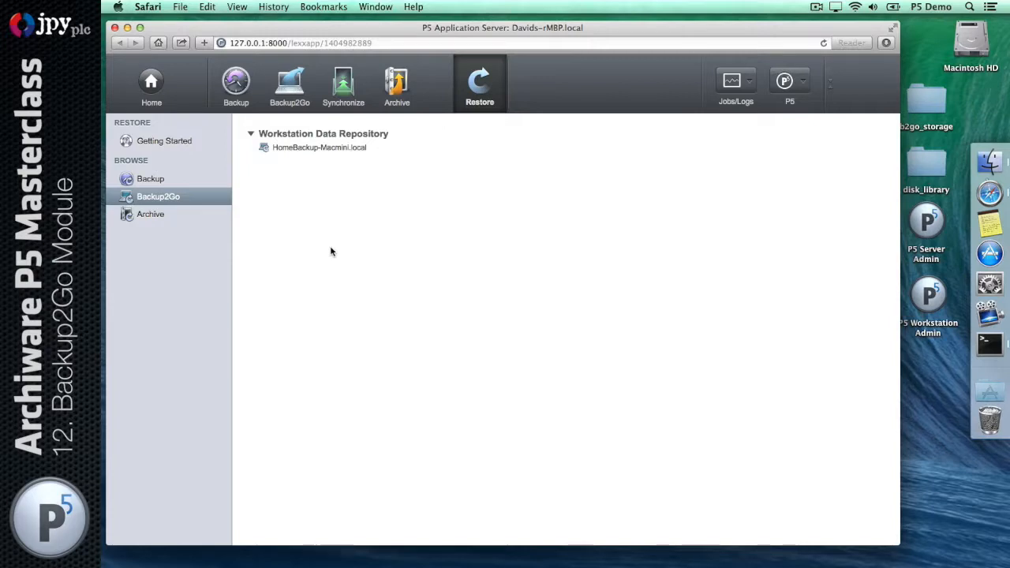
pyautogui.click(341, 152)
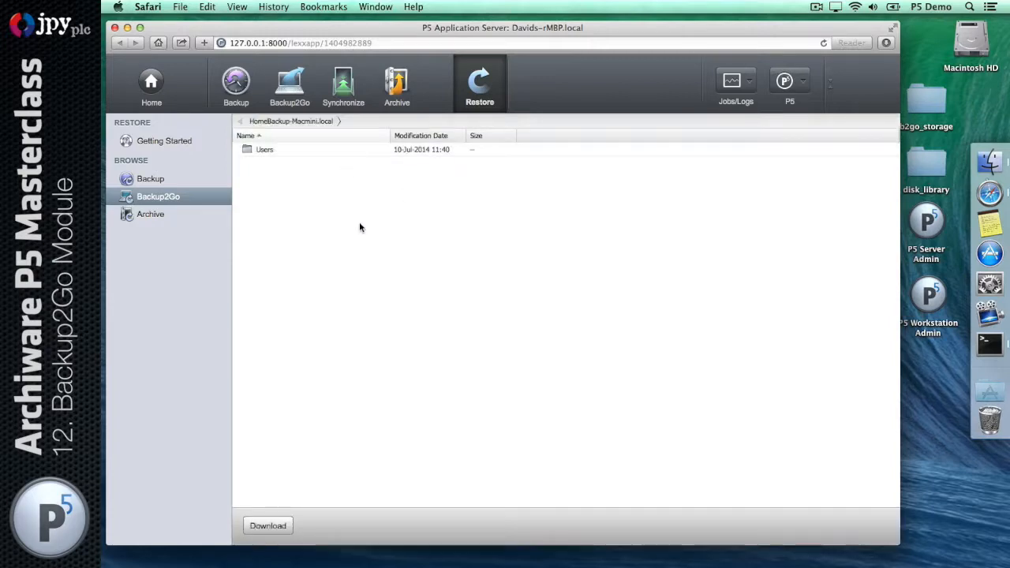
# Browse the workstation's backup through Users, admin, Library, Application Support and AppStore to the folder 444376097
pyautogui.click(264, 150)
pyautogui.doubleClick(282, 150)
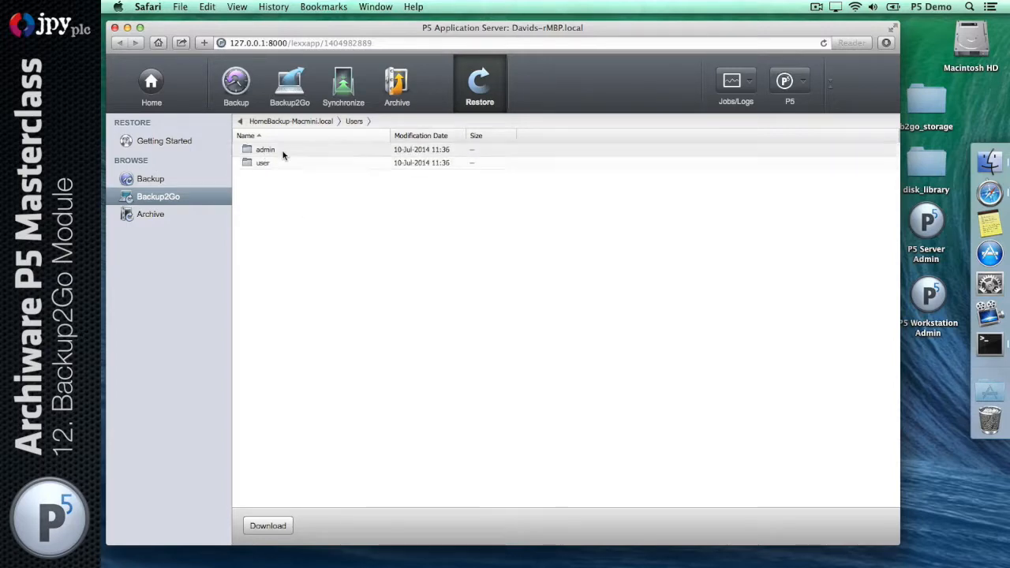
pyautogui.doubleClick(281, 152)
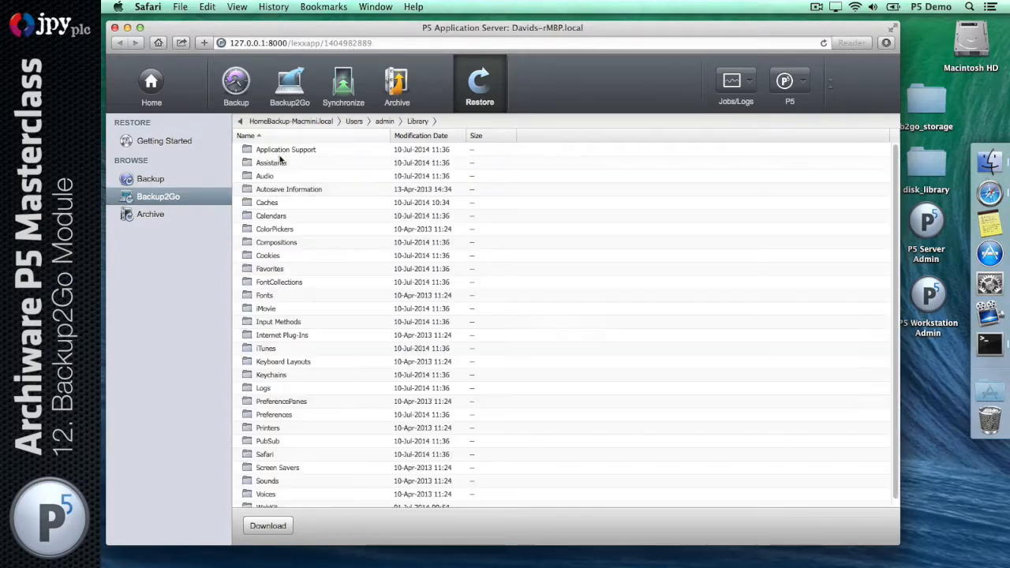
pyautogui.click(284, 149)
pyautogui.doubleClick(285, 149)
pyautogui.click(285, 149)
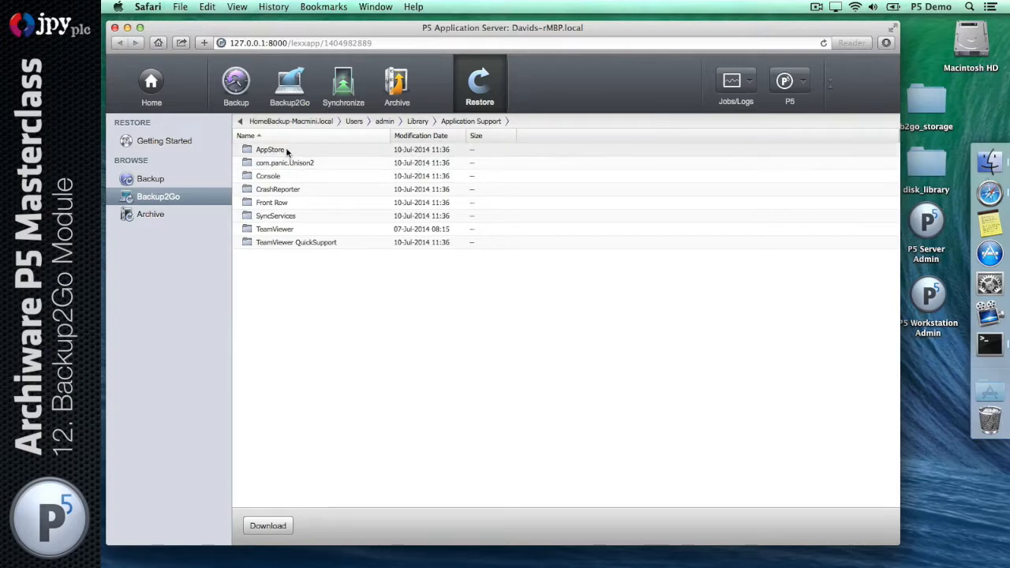
pyautogui.doubleClick(286, 149)
pyautogui.click(287, 149)
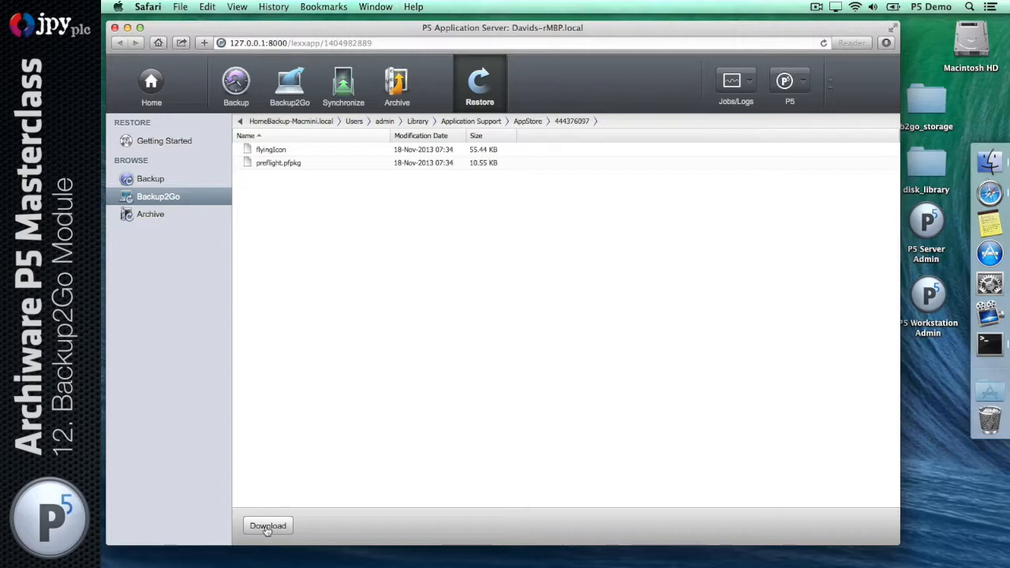
# Download both backed-up files, flyingIcon and preflight.pfpkg, from the server
pyautogui.click(292, 149)
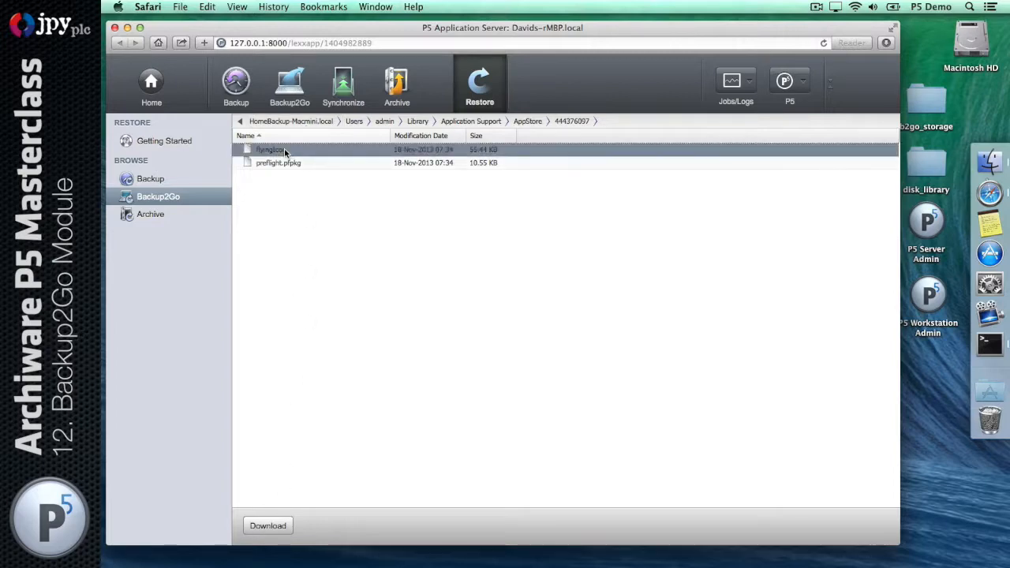
pyautogui.keyDown('shift'); pyautogui.click(296, 163); pyautogui.keyUp('shift')
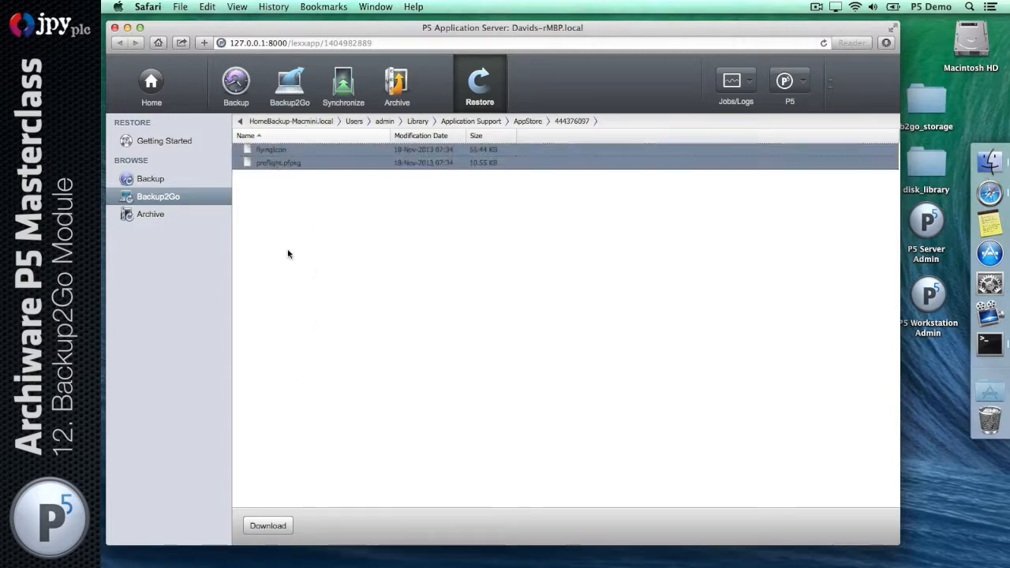
pyautogui.click(268, 525)
# Open the downloaded folder in Finder, check the flyingIcon and preflight.pfpkg files, and close the window
pyautogui.click(885, 42)
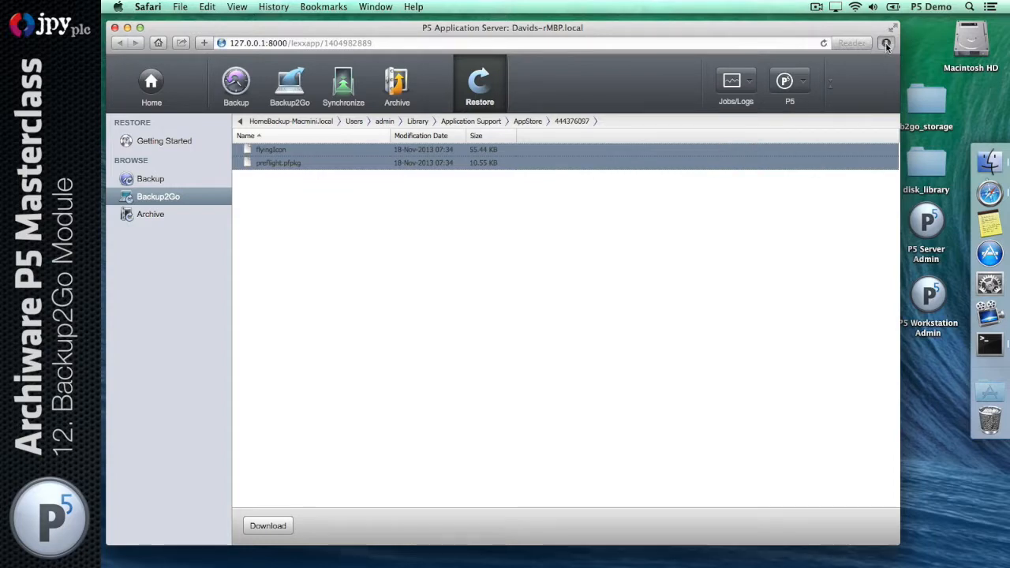
pyautogui.doubleClick(842, 97)
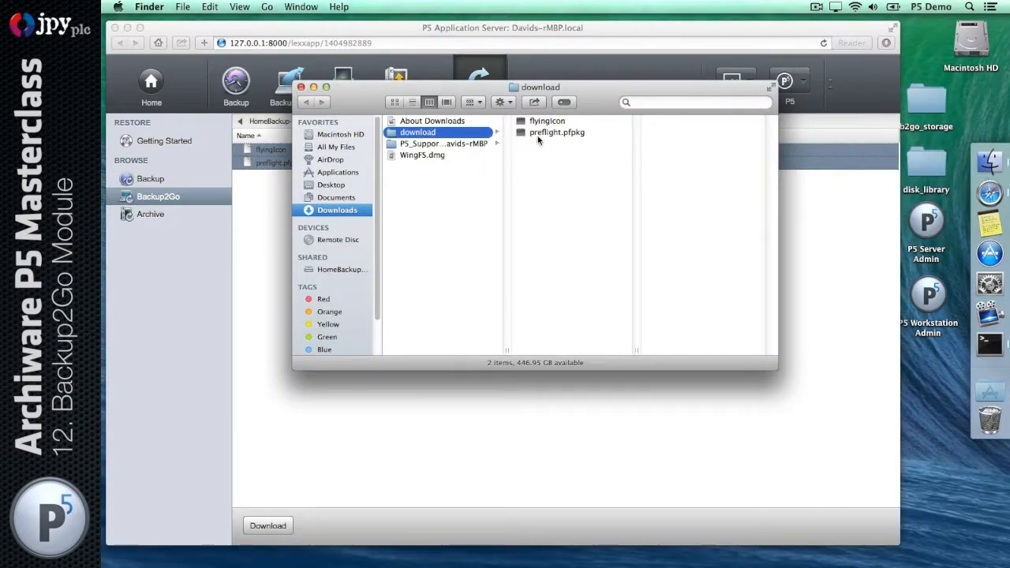
pyautogui.click(534, 123)
pyautogui.click(543, 132)
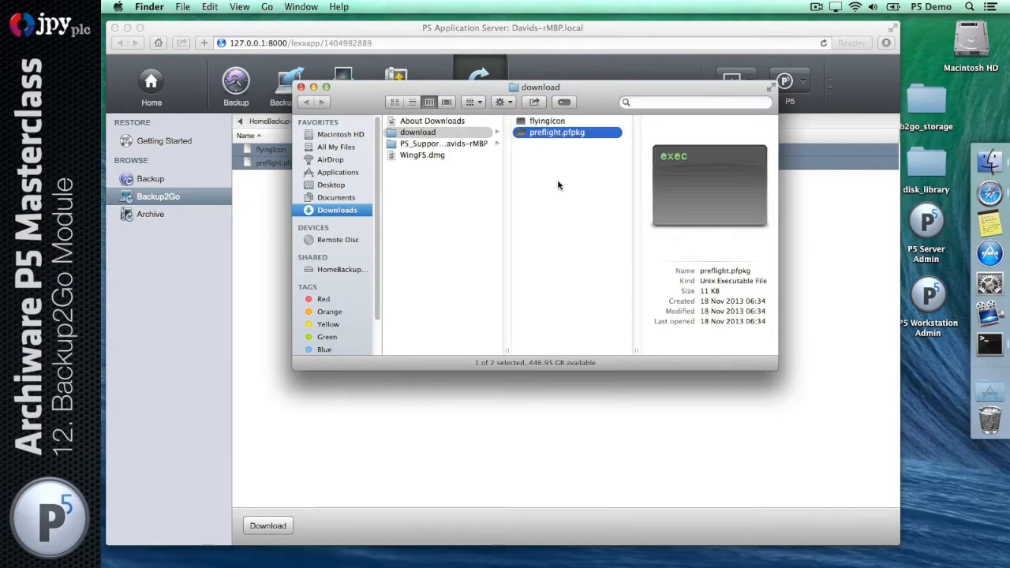
pyautogui.click(300, 87)
pyautogui.click(341, 37)
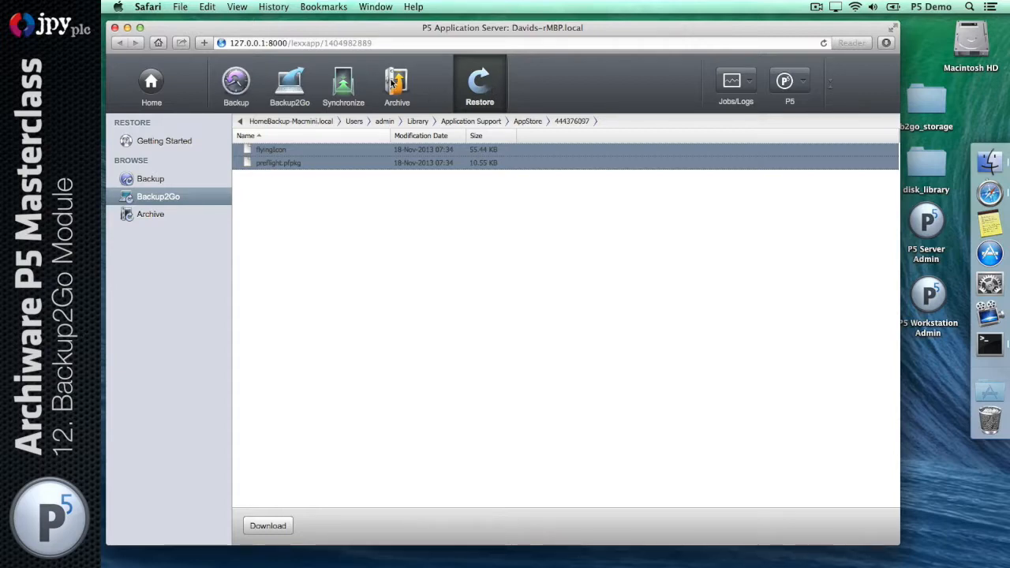
# Go back to the list of restorable Backup2Go workstation repositories
pyautogui.click(480, 87)
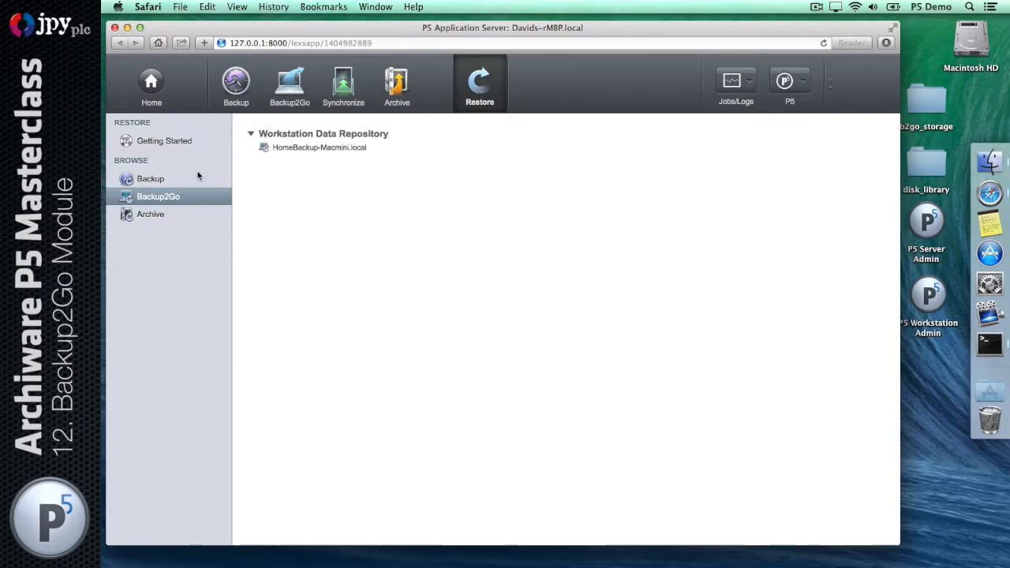
pyautogui.click(171, 198)
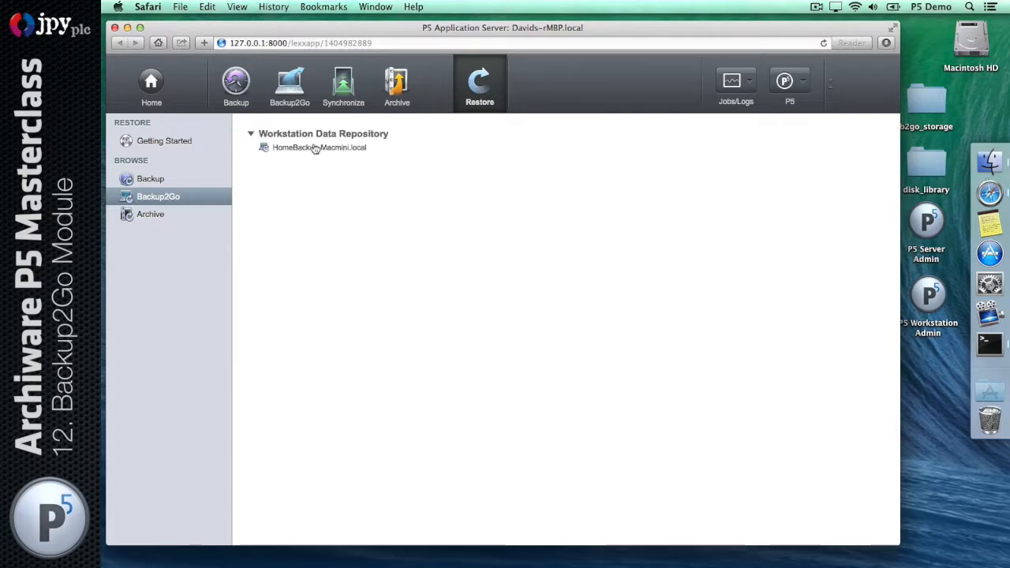